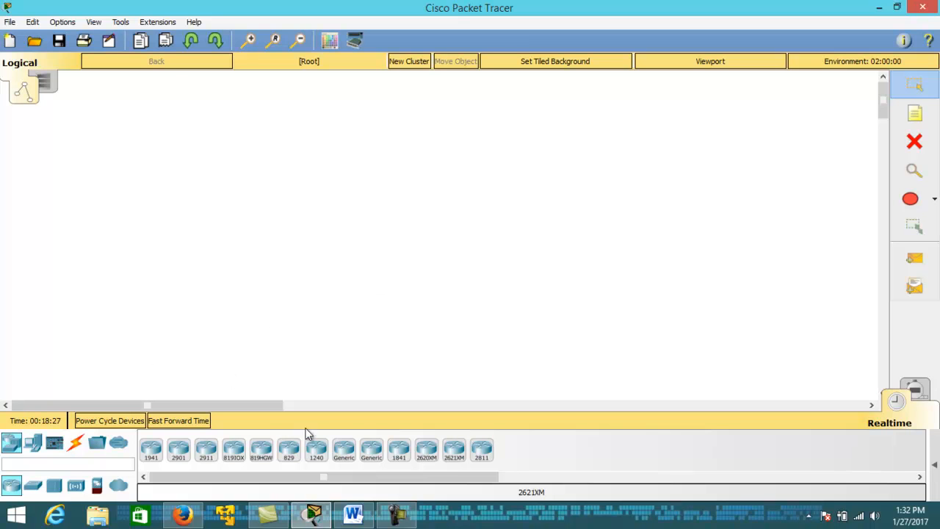
# Step: Place three 1841 routers in a horizontal row in the workspace and roughly align them
pyautogui.click(397, 450)
pyautogui.click(271, 251)
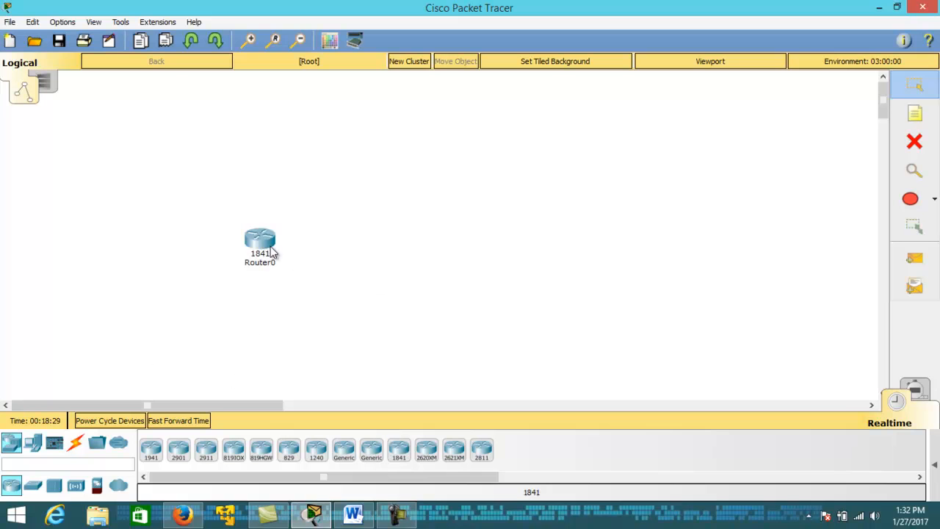
pyautogui.click(398, 449)
pyautogui.click(404, 233)
pyautogui.click(401, 452)
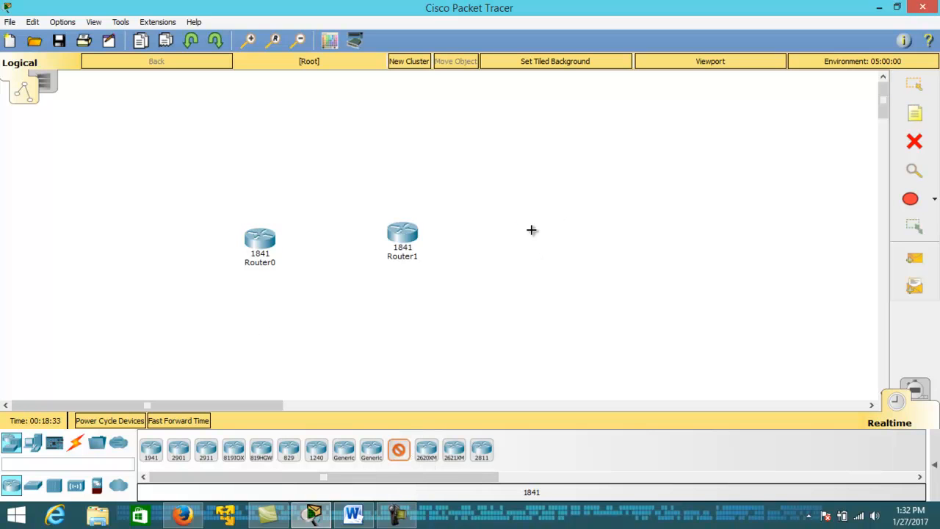
pyautogui.click(535, 230)
pyautogui.moveTo(407, 239); pyautogui.dragTo(404, 238)
pyautogui.moveTo(262, 243); pyautogui.dragTo(256, 237)
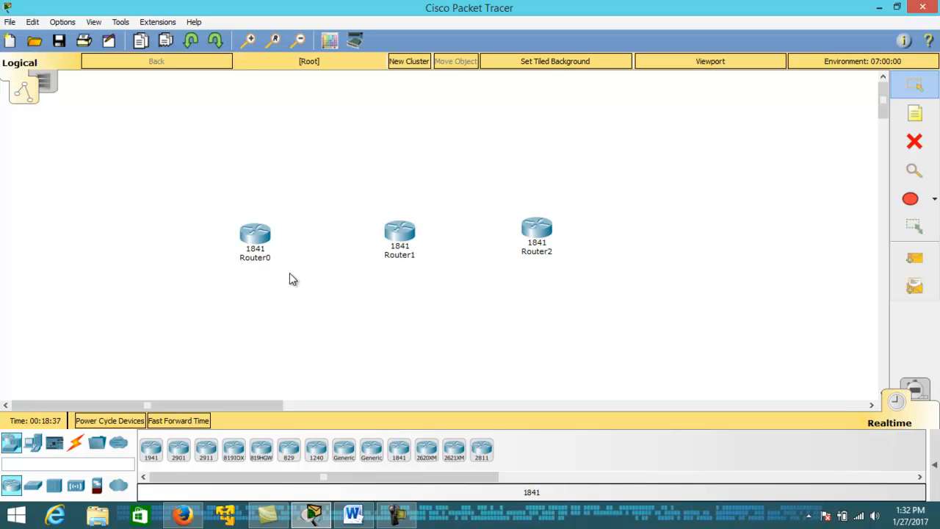
pyautogui.moveTo(171, 180); pyautogui.dragTo(674, 328)
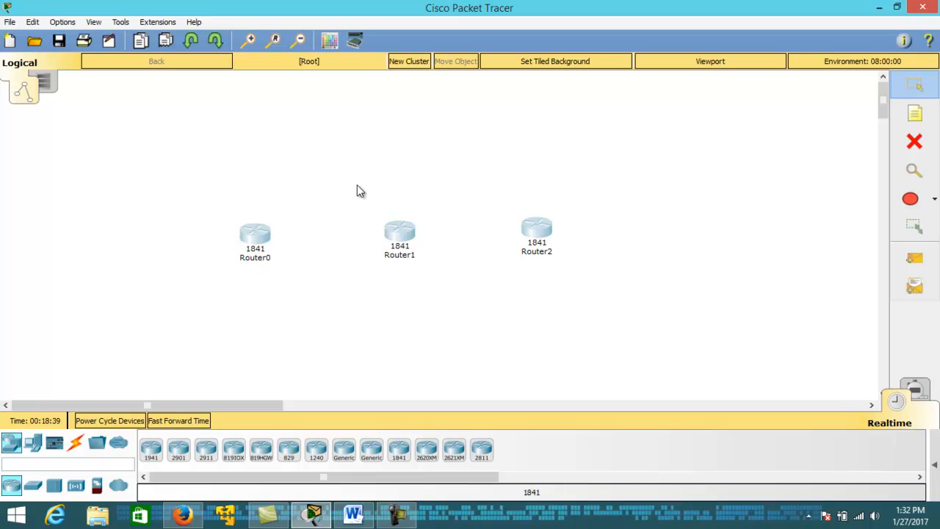
pyautogui.click(133, 185)
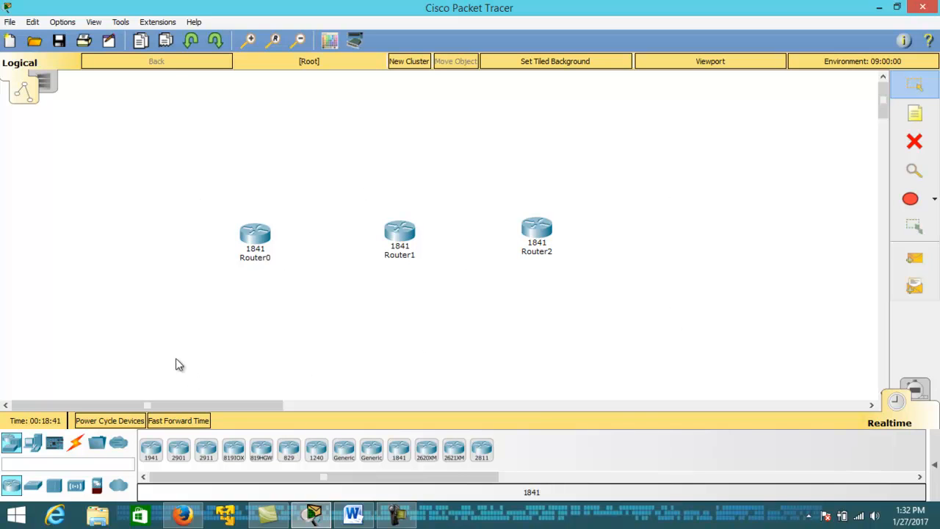
# Step: Connect Router0's FastEthernet0/0 to Router1's FastEthernet0/0 with a copper cross-over cable
pyautogui.click(75, 448)
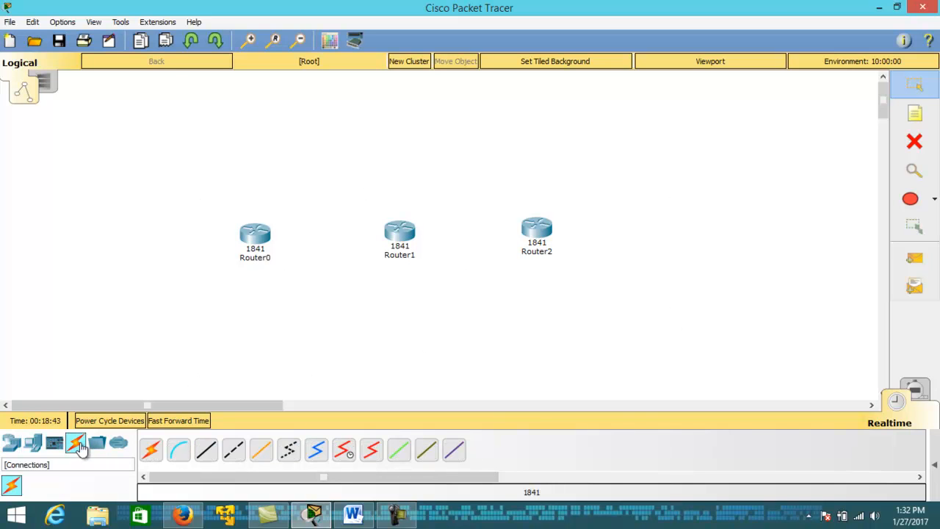
pyautogui.click(234, 453)
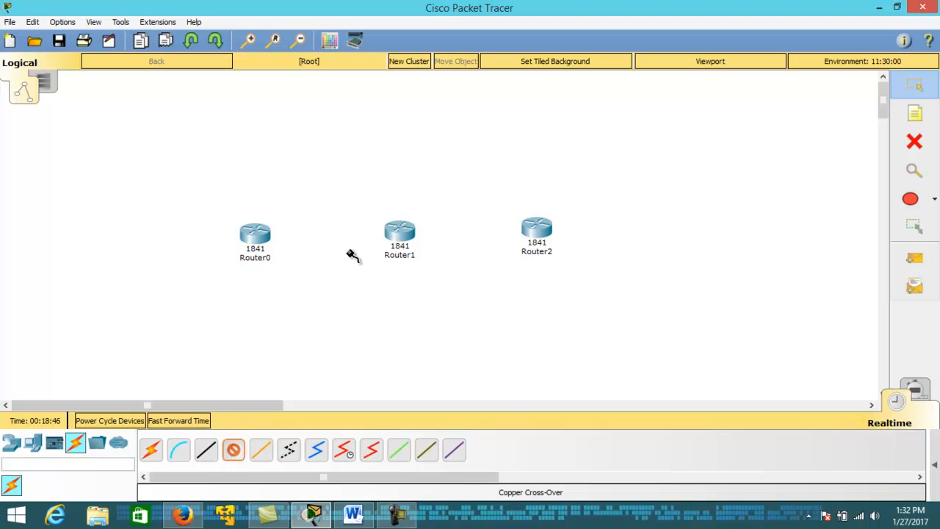
pyautogui.click(273, 243)
pyautogui.click(312, 277)
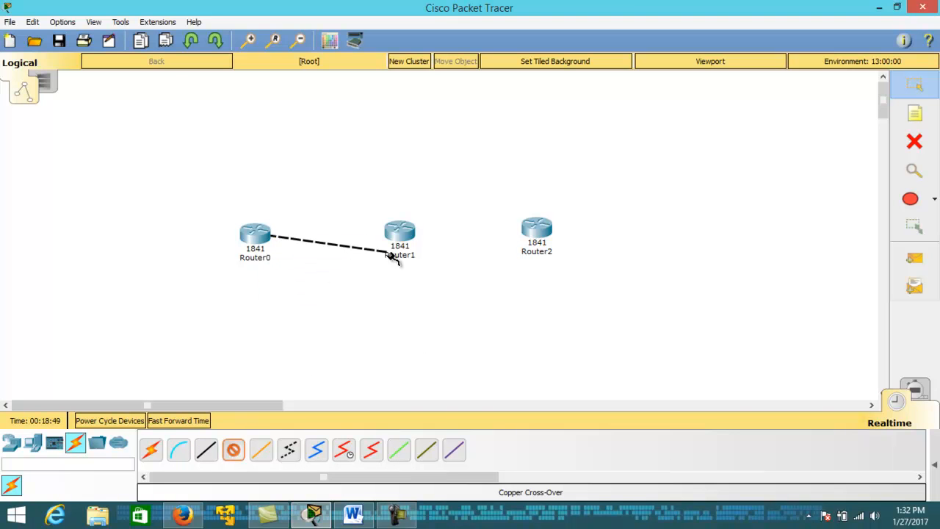
pyautogui.click(399, 236)
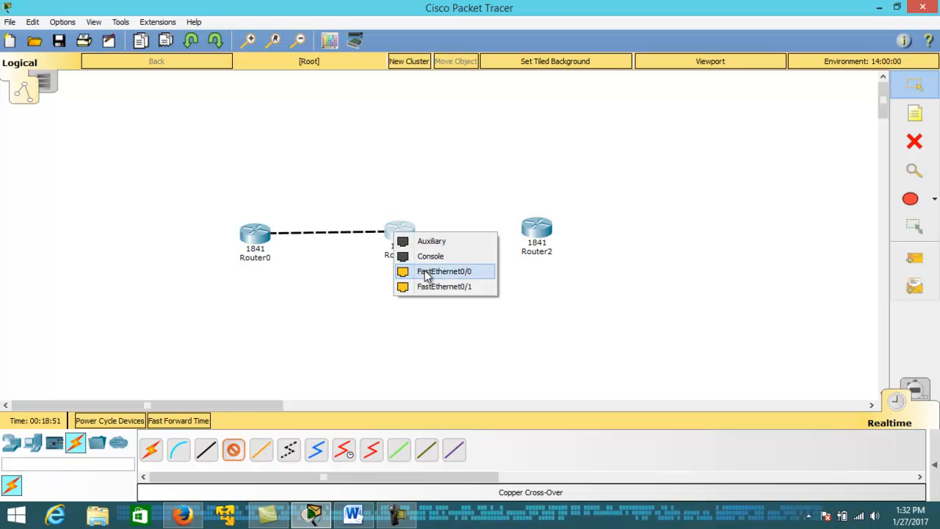
pyautogui.click(426, 271)
# Step: Link Router1's FastEthernet0/1 to Router2's FastEthernet0/0 with a copper cross-over cable and align Router2 with the row
pyautogui.click(233, 449)
pyautogui.click(413, 242)
pyautogui.click(459, 273)
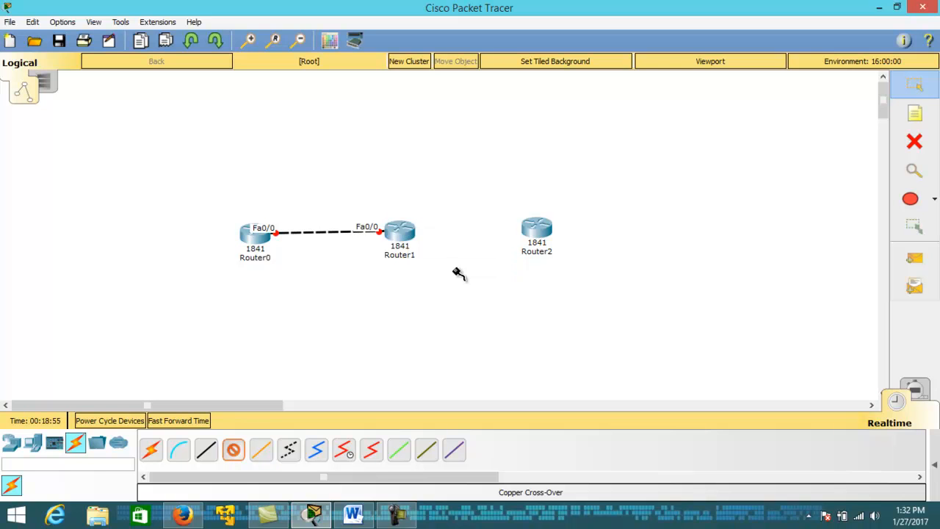
pyautogui.click(534, 234)
pyautogui.click(572, 271)
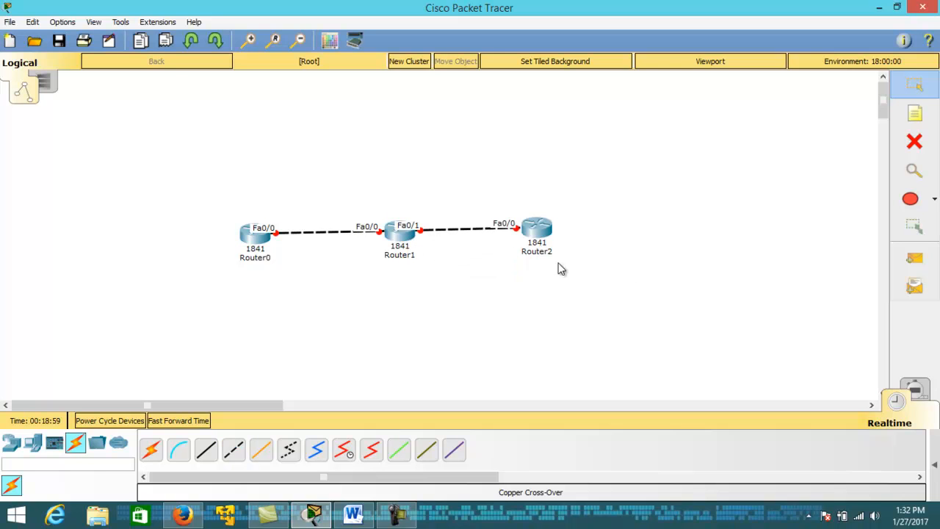
pyautogui.moveTo(145, 216); pyautogui.dragTo(689, 332)
# Step: Add a title note above the routers reading "RIP(ROUTING INFORMATION PROTOCOL"
pyautogui.click(915, 114)
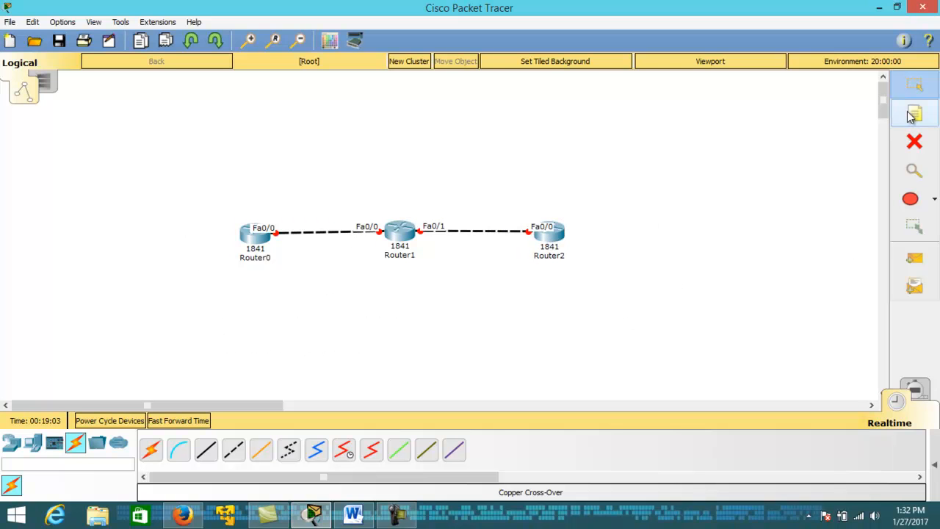
pyautogui.click(341, 132)
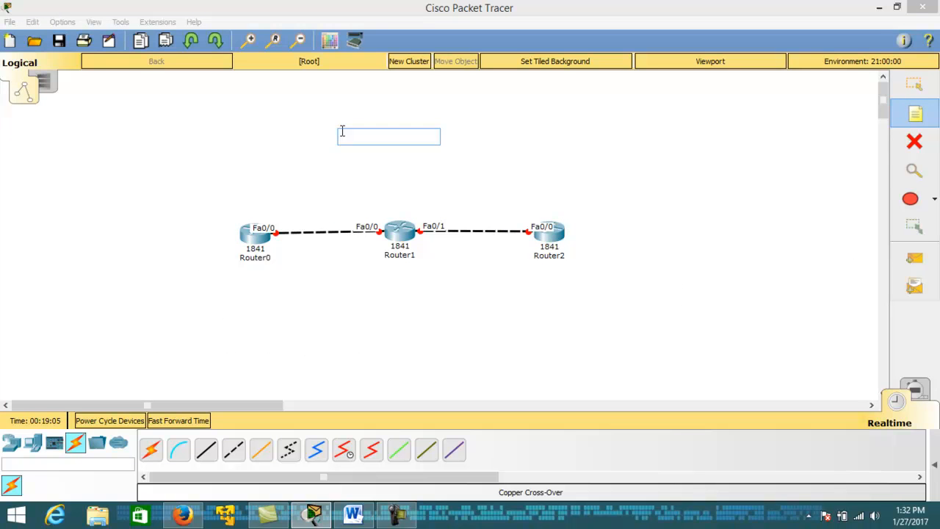
pyautogui.write('rip')
pyautogui.press('BackSpace')
pyautogui.press('BackSpace')
pyautogui.press('BackSpace')
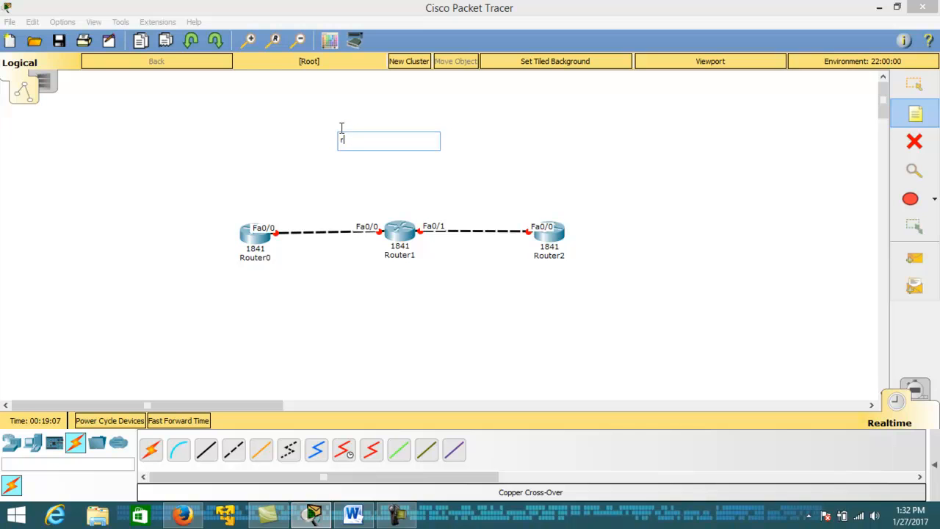
pyautogui.write('rip')
pyautogui.press('BackSpace')
pyautogui.press('BackSpace')
pyautogui.press('BackSpace')
pyautogui.write('RIOP')
pyautogui.press('BackSpace')
pyautogui.press('BackSpace')
pyautogui.write('P(ROUTIN')
pyautogui.scroll(-1, 341, 126)
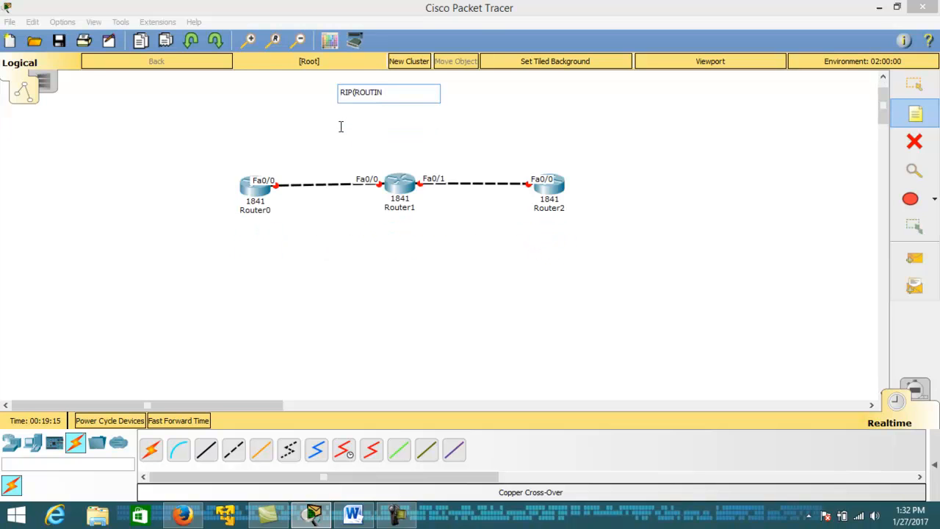
pyautogui.write('G INT')
pyautogui.scroll(-1, 341, 126)
pyautogui.write('ORMATION')
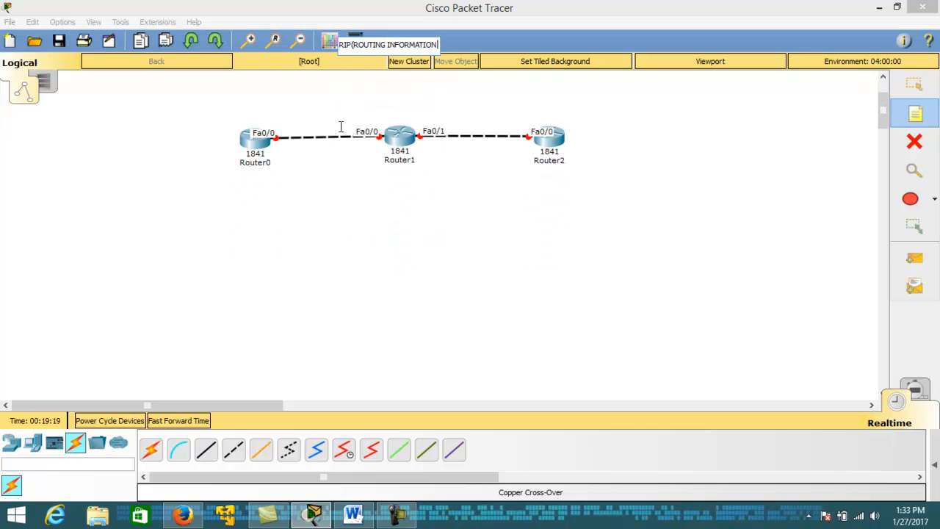
pyautogui.write(' PROTOCOL')
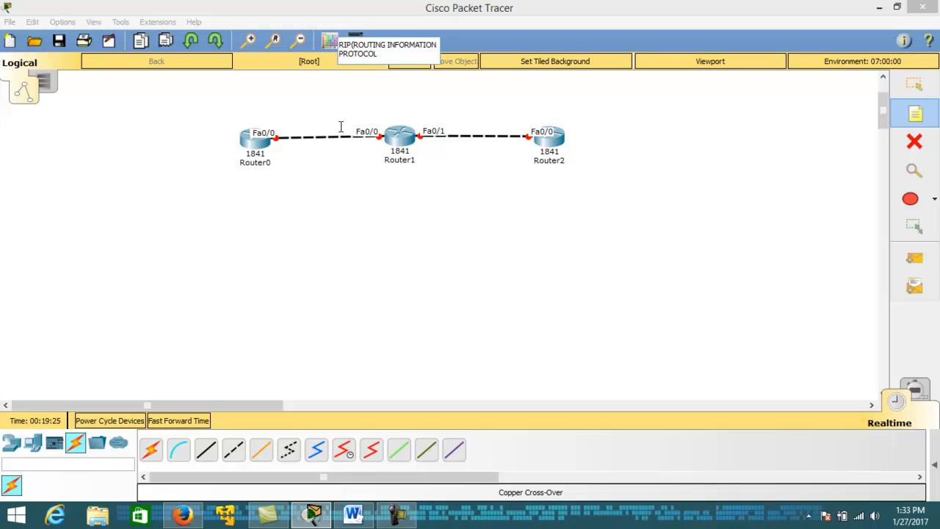
# Step: Finish the title note and reposition it centrally above the router row
pyautogui.click(927, 93)
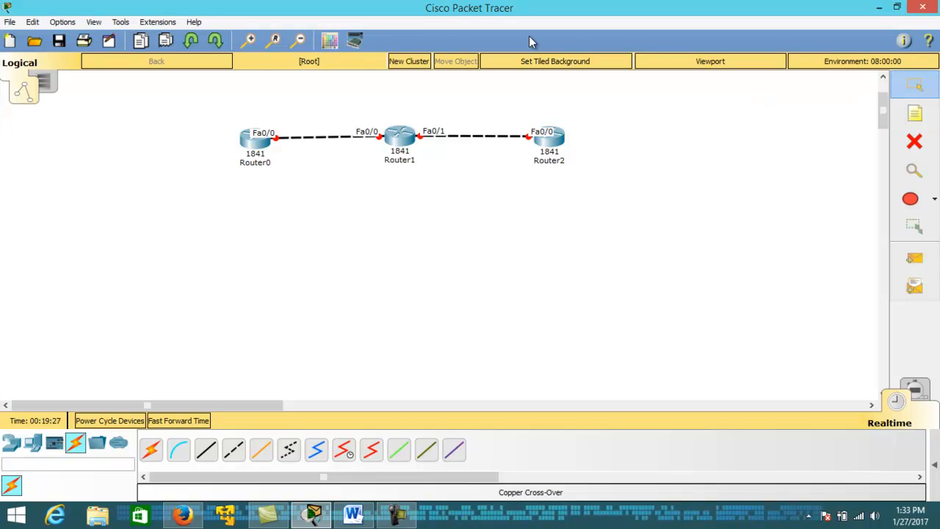
pyautogui.click(883, 77)
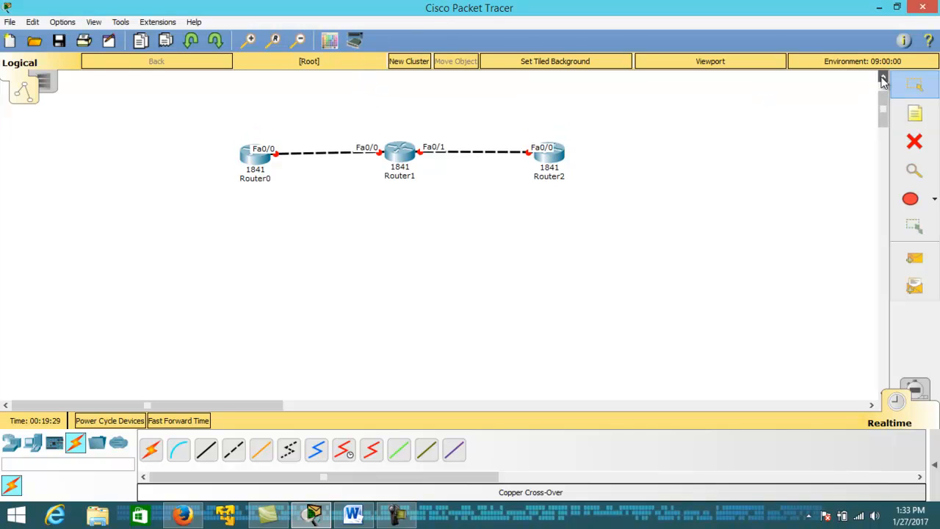
pyautogui.moveTo(453, 109); pyautogui.dragTo(440, 127)
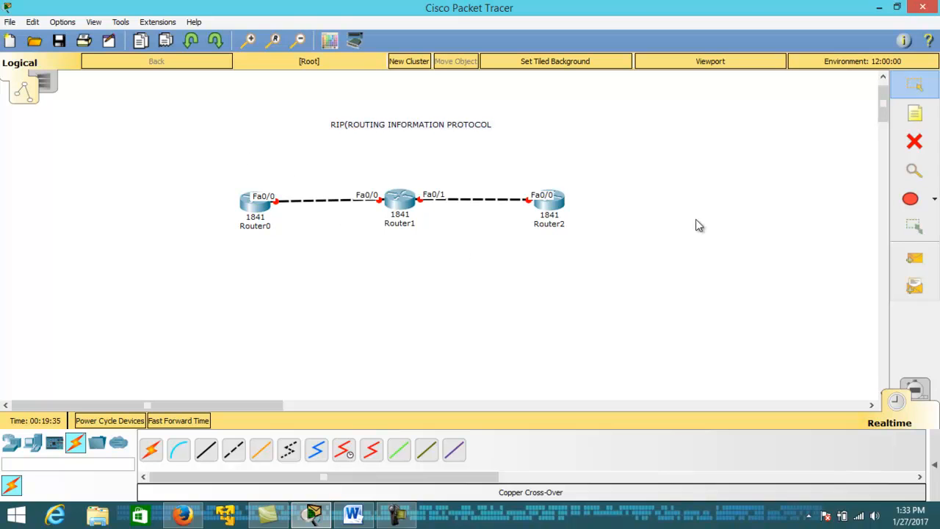
# Step: Add a note reading 192.168.1.1/24 above Router0's Fa0/0 interface
pyautogui.click(915, 114)
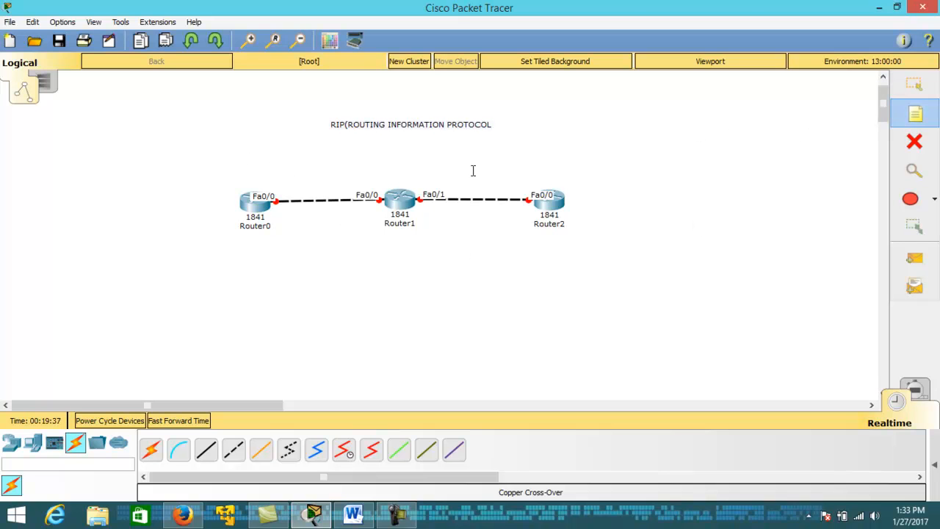
pyautogui.click(247, 177)
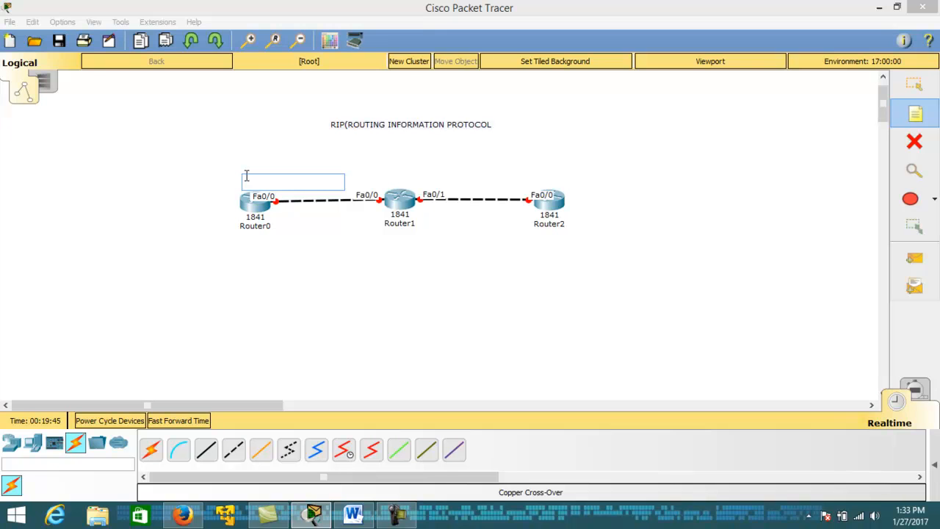
pyautogui.write('192.16')
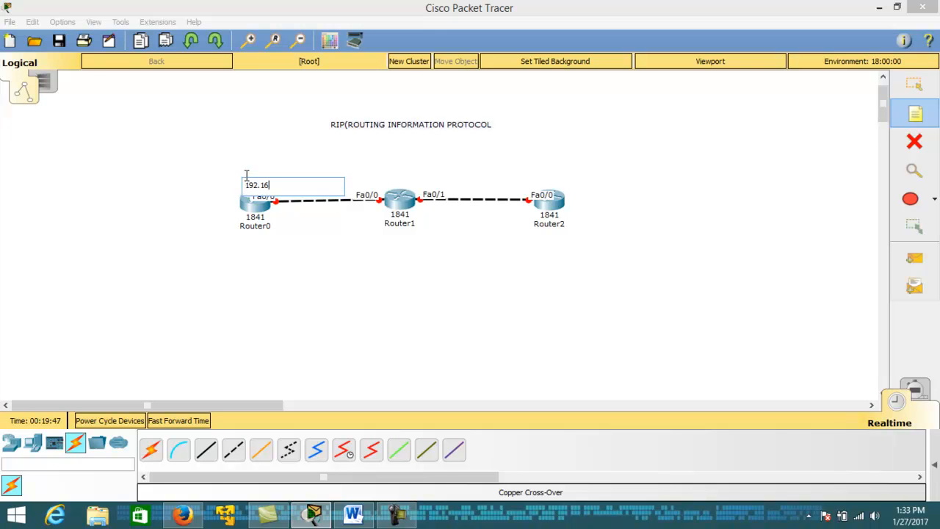
pyautogui.write('8.1.1/24')
# Step: Add a note reading 192.168.1.2/24 and position it above Router1's Fa0/0 interface
pyautogui.click(353, 185)
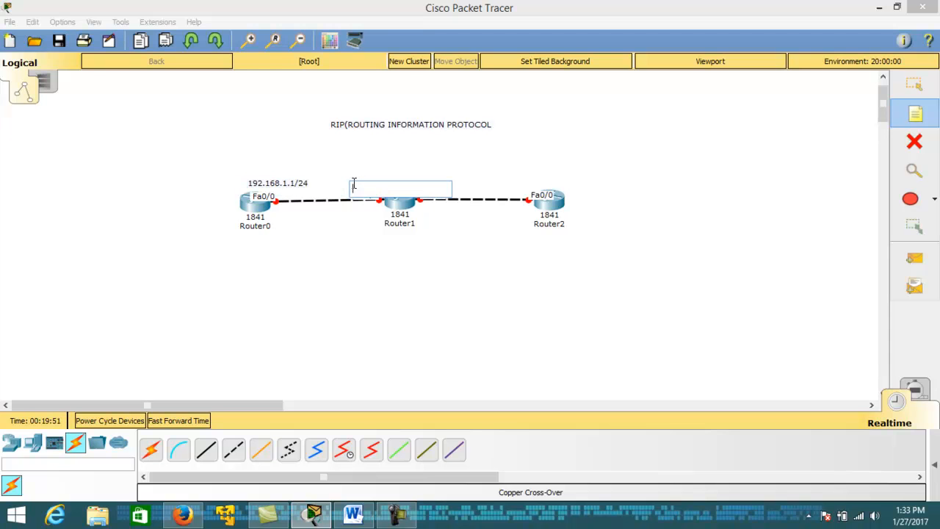
pyautogui.write('192.16')
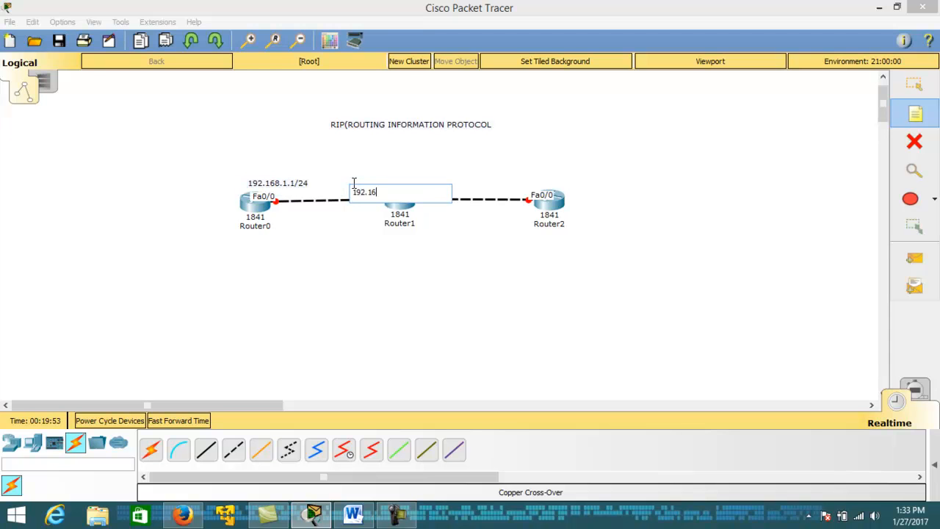
pyautogui.write('8.1.2/24')
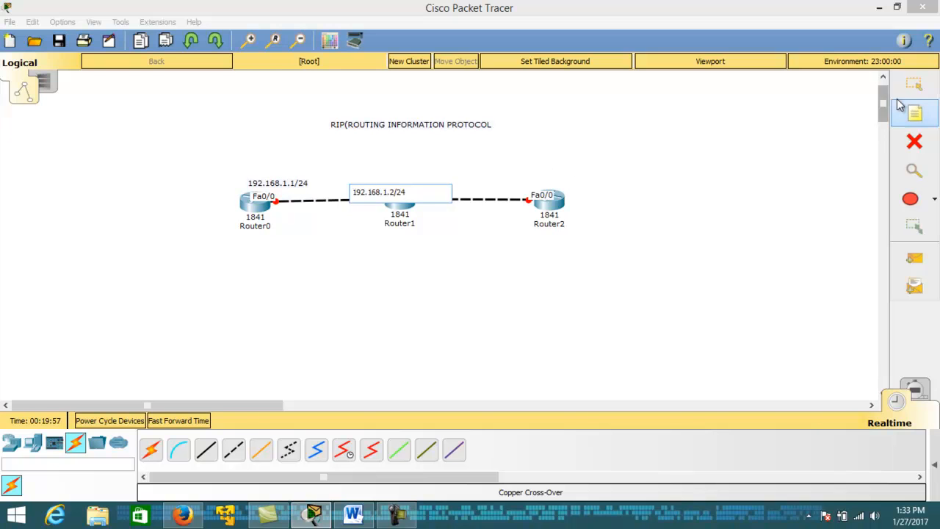
pyautogui.click(915, 84)
pyautogui.moveTo(382, 184); pyautogui.dragTo(374, 185)
pyautogui.click(915, 114)
pyautogui.click(416, 181)
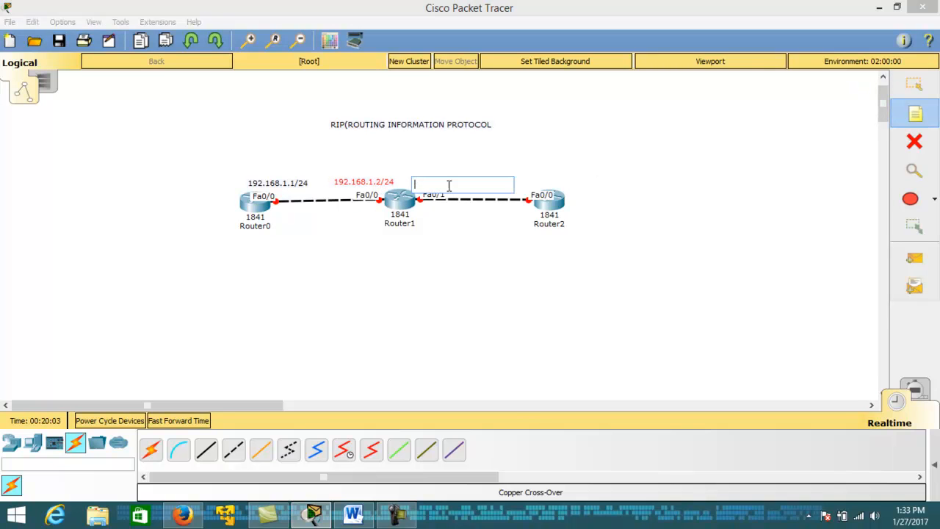
pyautogui.click(400, 522)
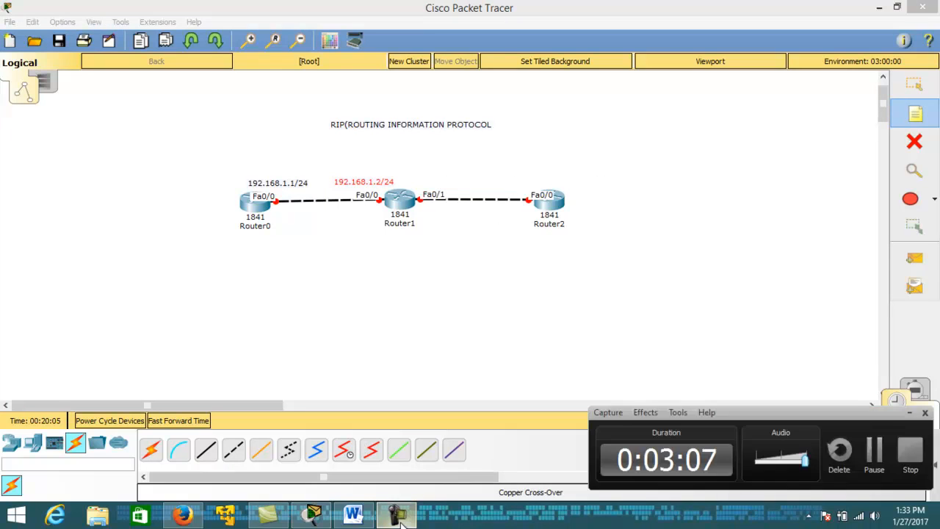
pyautogui.click(865, 460)
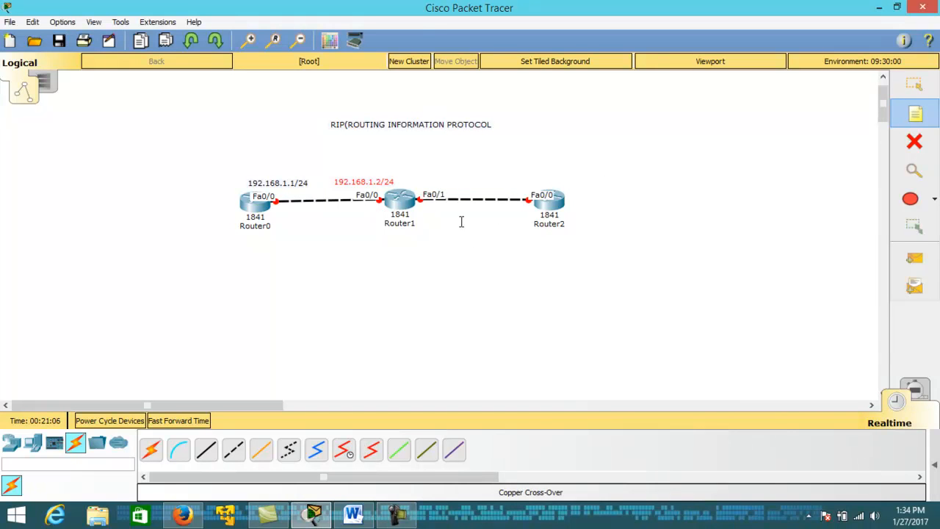
# Step: Add a note reading 172.16.1.1/24 above Router1's Fa0/1 interface
pyautogui.click(915, 115)
pyautogui.click(417, 179)
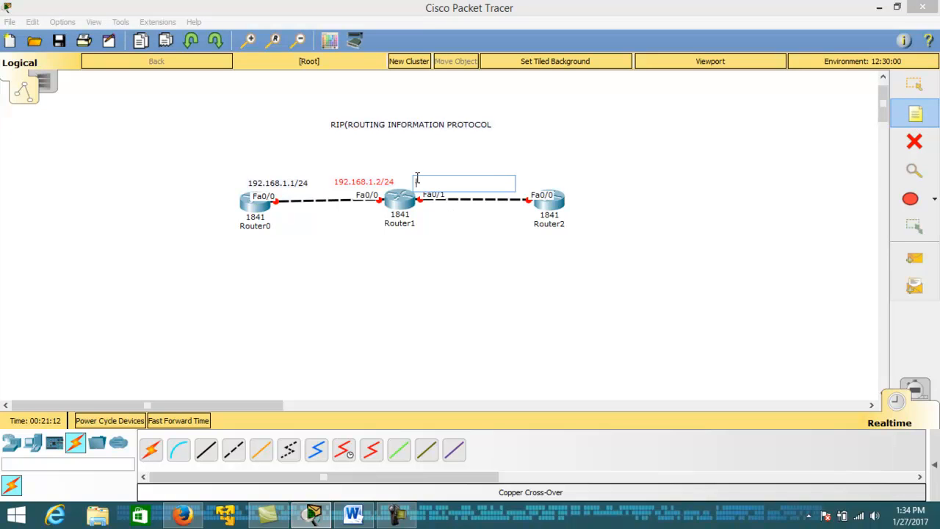
pyautogui.write('172.16')
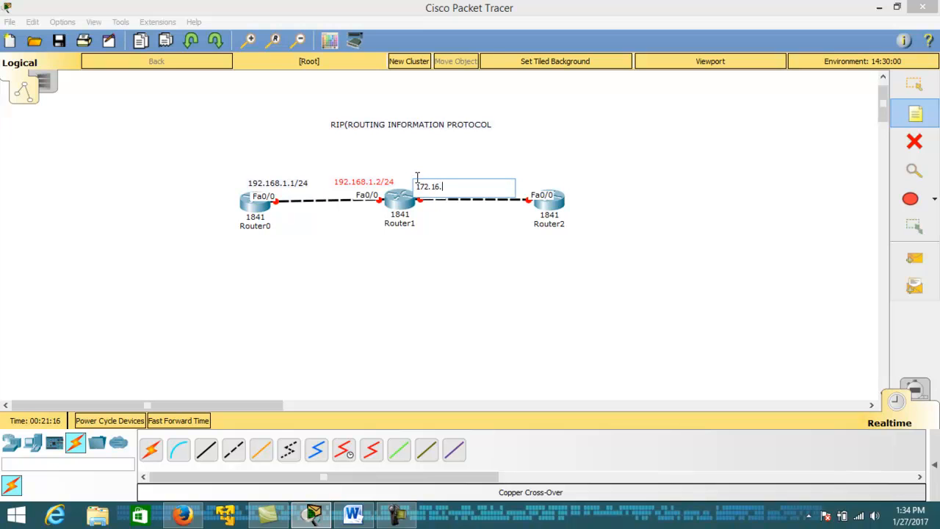
pyautogui.write('.1.1/24')
# Step: Add a note reading 172.16.1.2/24 and position it above Router2's Fa0/0 interface
pyautogui.click(525, 188)
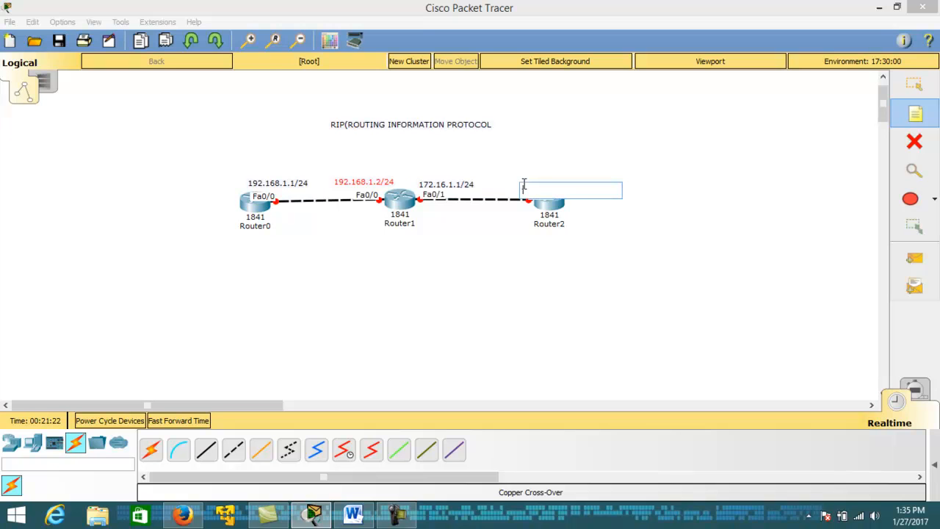
pyautogui.write('18')
pyautogui.press('BackSpace')
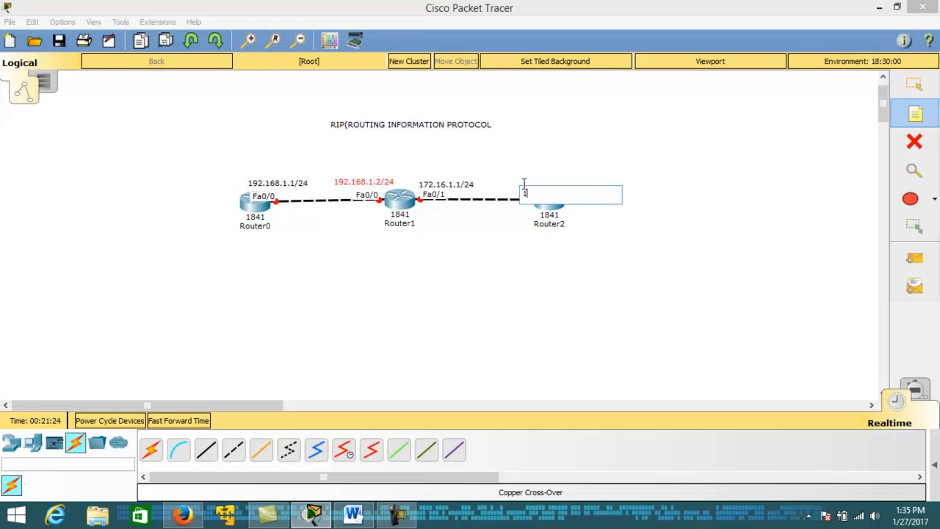
pyautogui.write('2.16.1.2/24')
pyautogui.click(914, 84)
pyautogui.moveTo(575, 188); pyautogui.dragTo(565, 178)
pyautogui.moveTo(174, 159); pyautogui.dragTo(470, 234)
pyautogui.click(455, 363)
# Step: Open Router0's command line interface and place its window clear of the Router0 and Router1 address labels
pyautogui.click(266, 205)
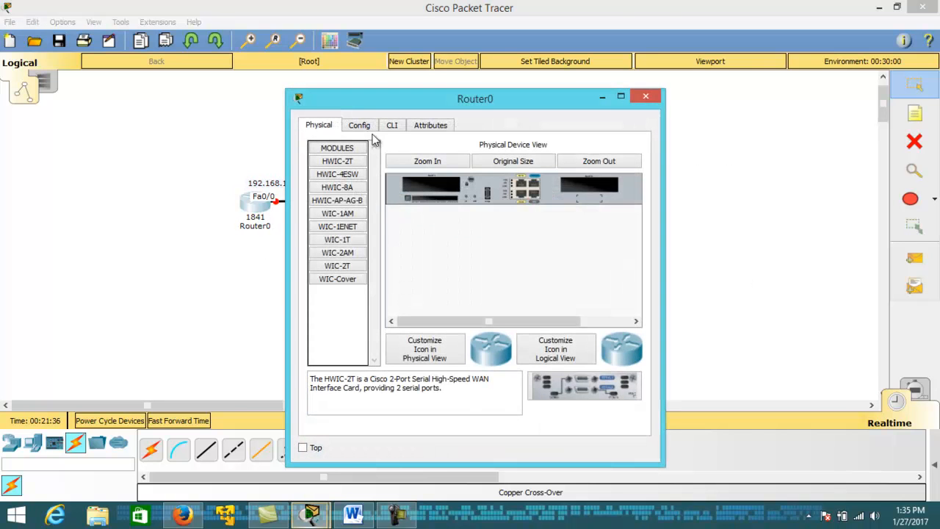
pyautogui.click(391, 126)
pyautogui.moveTo(431, 107); pyautogui.dragTo(637, 76)
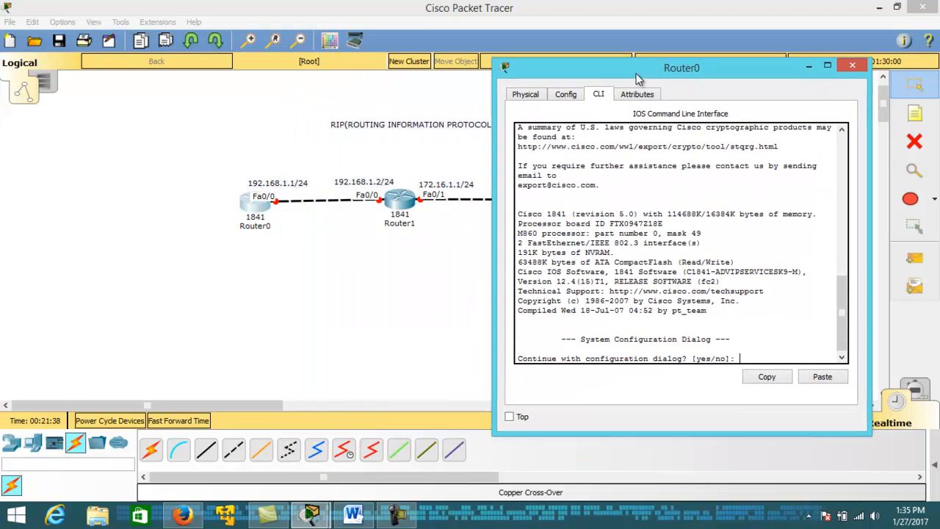
# Step: Decline Router0's initial configuration dialog with NO and enter privileged mode with the enable command
pyautogui.write('NO')
pyautogui.press('Return')
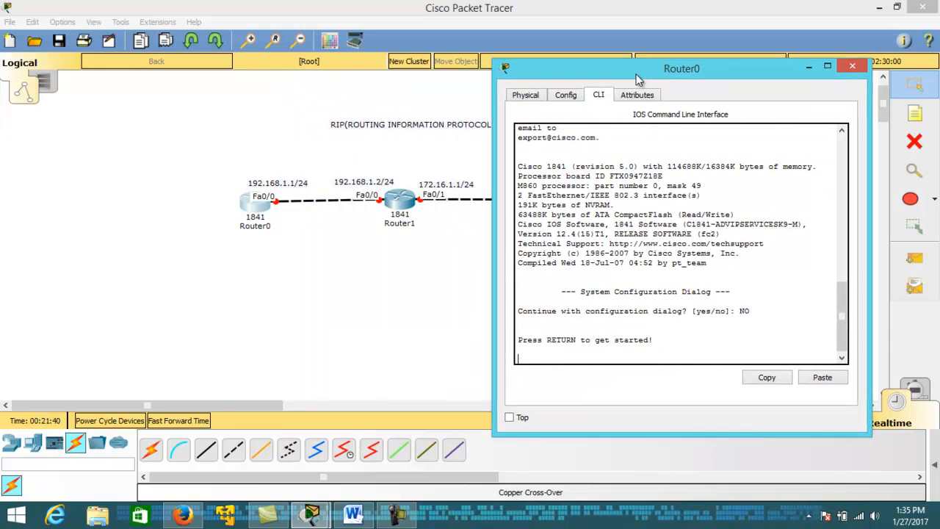
pyautogui.press('Return')
pyautogui.write('ENABLE')
pyautogui.press('Return')
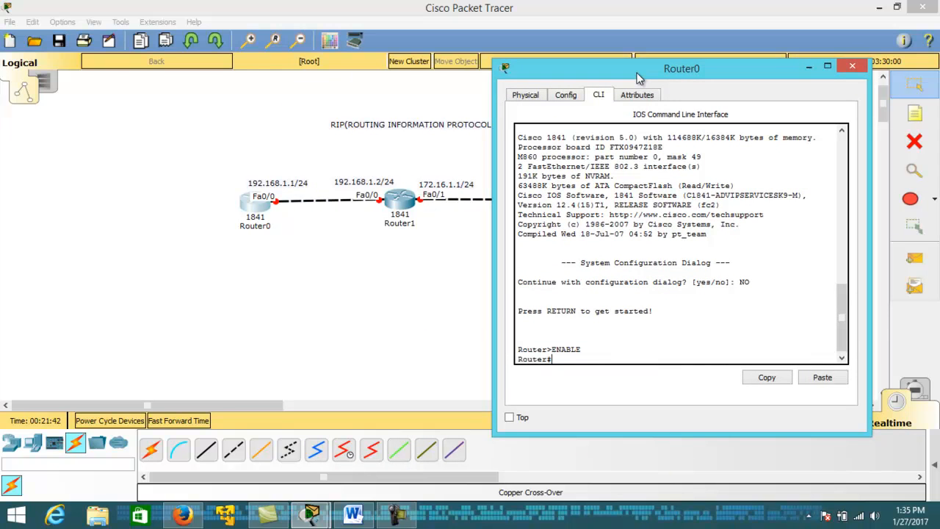
# Step: Enter global configuration mode on Router0 with configure terminal
pyautogui.write('configt')
pyautogui.press('Tab')
pyautogui.write('termianl')
pyautogui.press('Return')
pyautogui.write('config')
pyautogui.press('Tab')
pyautogui.write('term')
pyautogui.press('Tab')
pyautogui.press('Return')
# Step: Configure Router0's fastEthernet 0/0 interface with IP address 192.168.1.1 and mask 255.255.255.0
pyautogui.write('interface ')
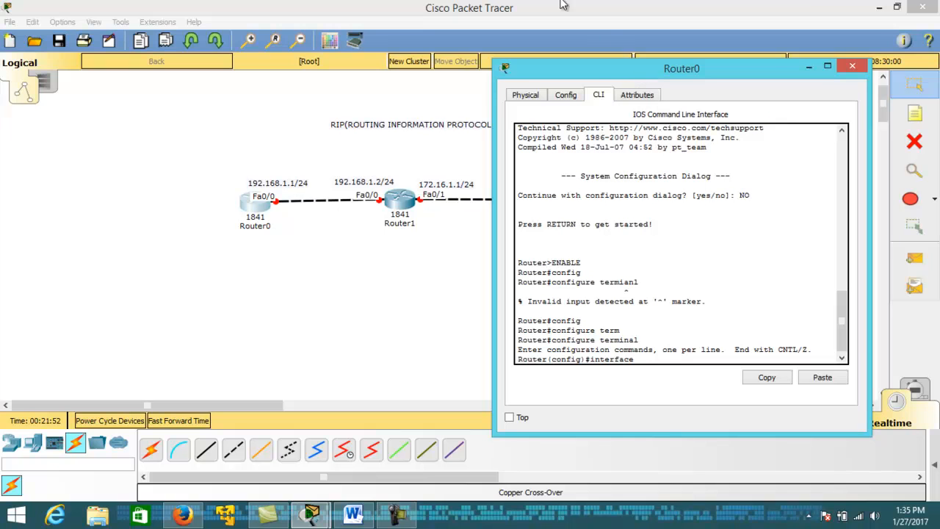
pyautogui.write('fast')
pyautogui.press('Tab')
pyautogui.write('0')
pyautogui.scroll(-1, 329, 246)
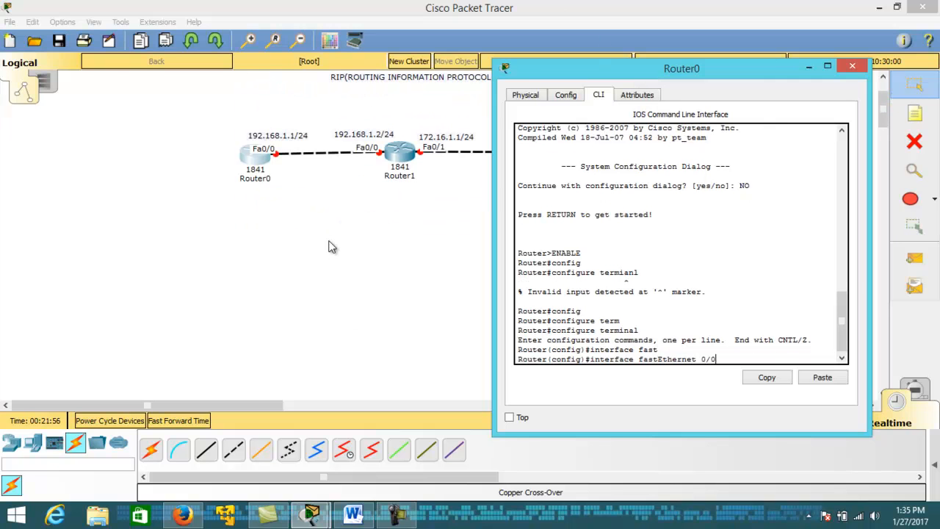
pyautogui.write('/0')
pyautogui.press('Return')
pyautogui.write('ip addre')
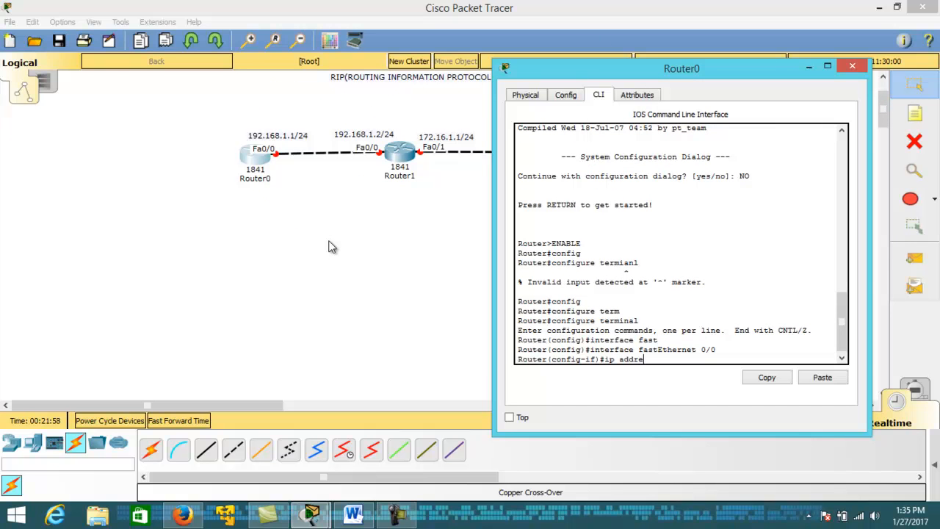
pyautogui.write('ss 192.168.1.1 255.255.255.0')
pyautogui.press('Return')
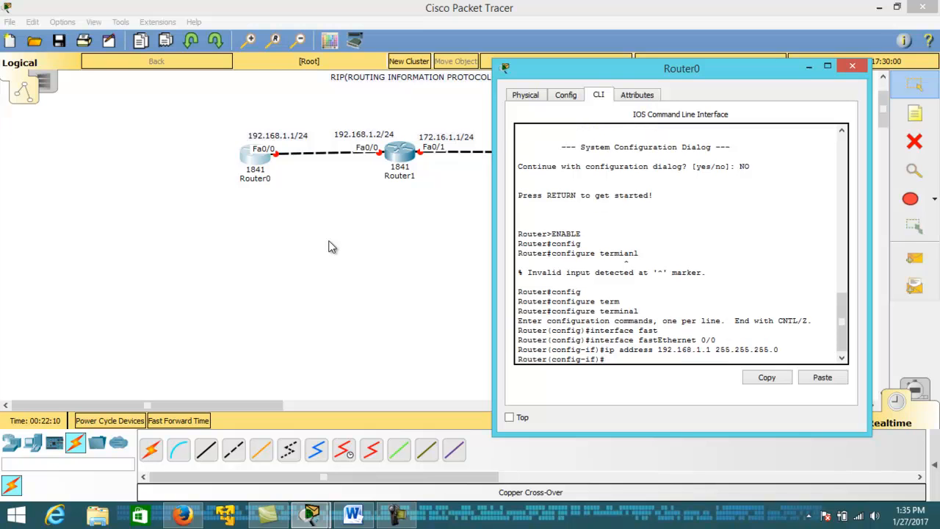
# Step: Enable Router0's fastEthernet 0/0 interface with no shutdown
pyautogui.write('no shut')
pyautogui.scroll(-2, 328, 247)
pyautogui.press('Tab')
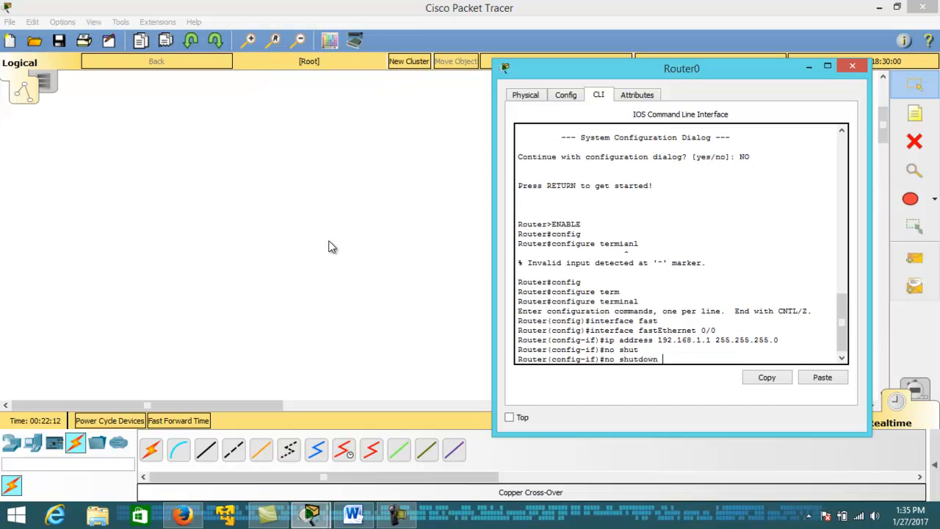
pyautogui.press('Return')
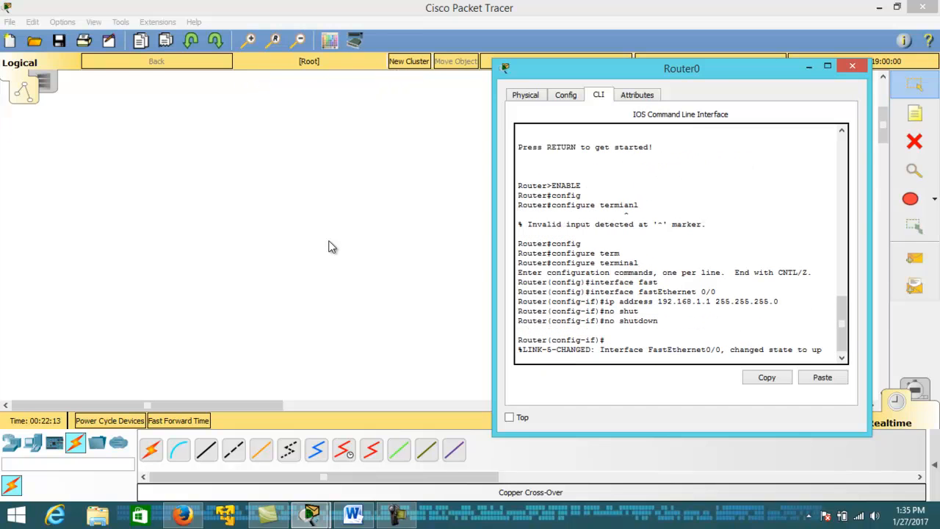
# Step: Bring the router topology back into view and reopen Router0's command line interface
pyautogui.click(883, 79)
pyautogui.click(883, 79)
pyautogui.click(883, 79)
pyautogui.click(883, 79)
pyautogui.click(884, 79)
pyautogui.click(883, 79)
pyautogui.click(883, 79)
pyautogui.click(884, 79)
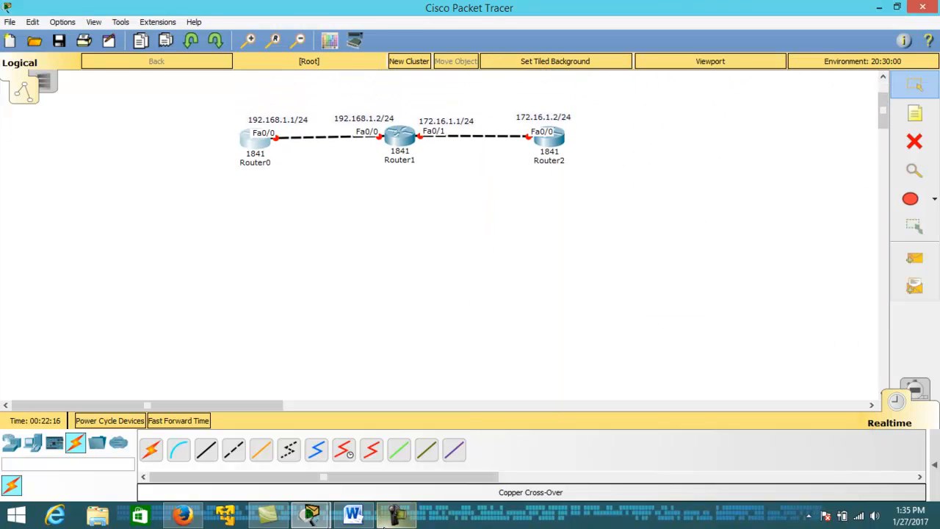
pyautogui.click(264, 144)
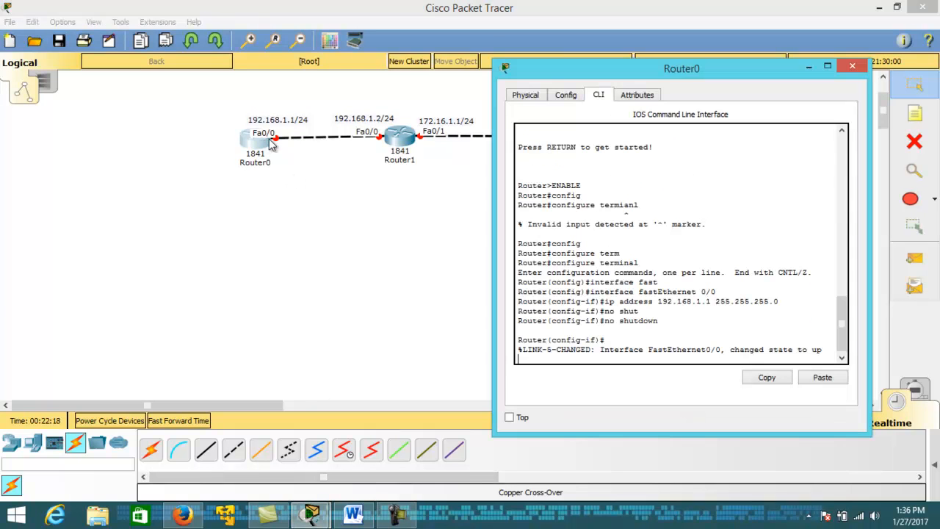
# Step: Exit Router0's interface configuration back to global configuration mode
pyautogui.moveTo(529, 349)
pyautogui.mouseDown()
pyautogui.moveTo(685, 358)
pyautogui.moveTo(826, 351)
pyautogui.mouseUp()
pyautogui.click(756, 358)
pyautogui.click(640, 356)
pyautogui.press('Return')
pyautogui.press('Return')
pyautogui.press('Return')
pyautogui.write('er(config-if)#ex')
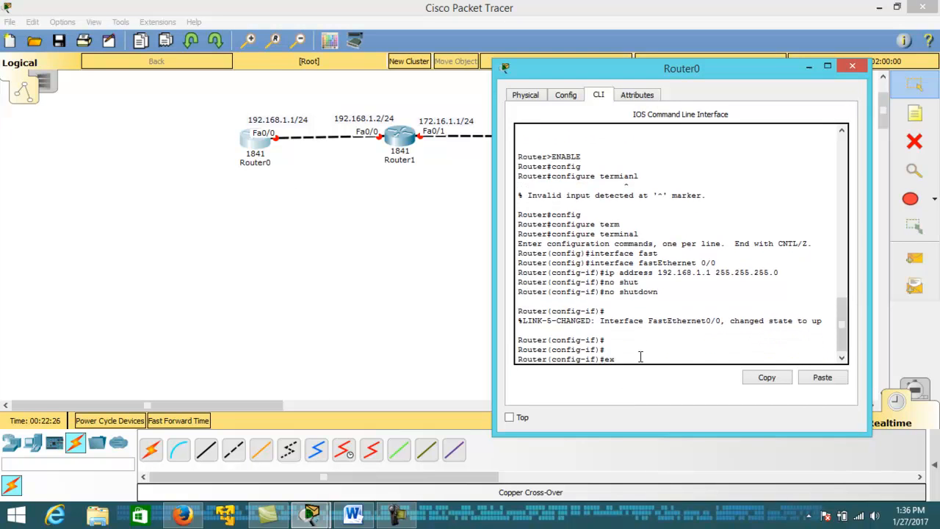
pyautogui.write('it')
pyautogui.press('Return')
pyautogui.press('Return')
pyautogui.press('Return')
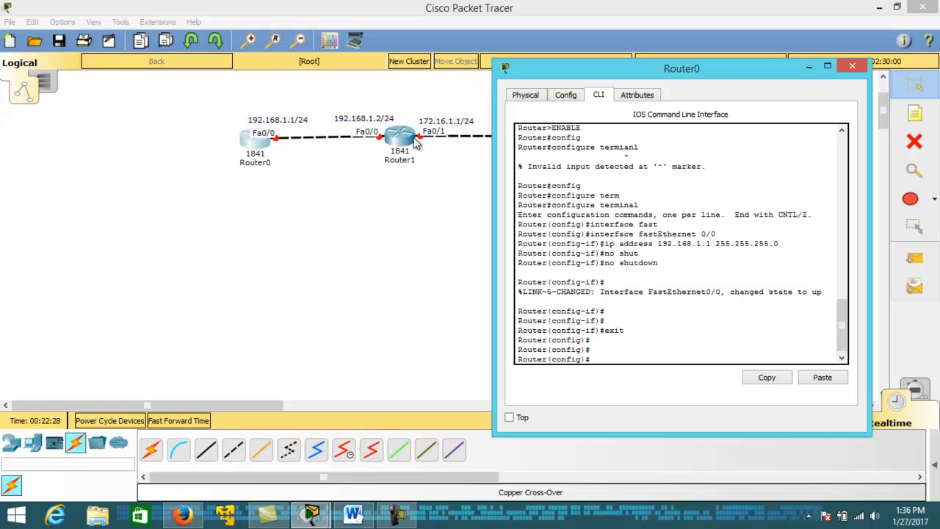
# Step: Open Router1's command line interface clear of the topology, decline the configuration dialog with no, and enter privileged mode
pyautogui.click(416, 145)
pyautogui.moveTo(578, 113); pyautogui.dragTo(850, 107)
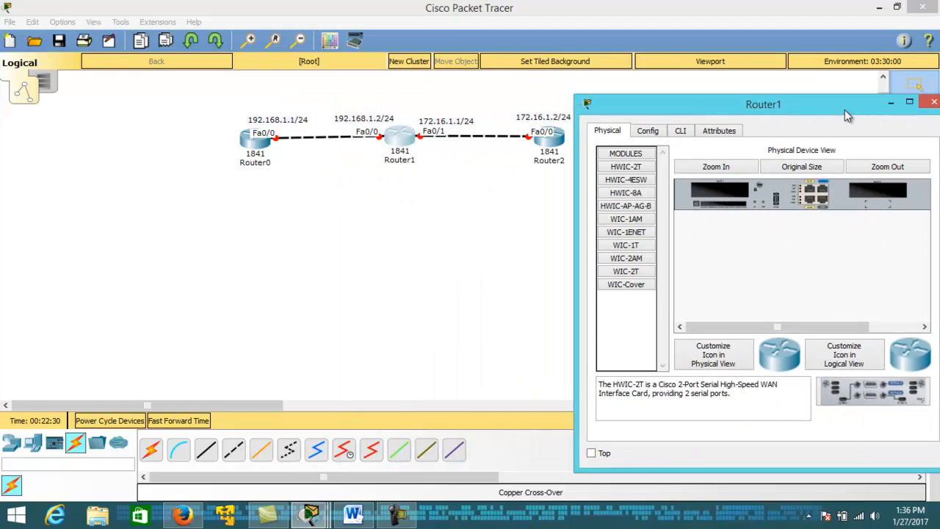
pyautogui.click(681, 134)
pyautogui.write('no')
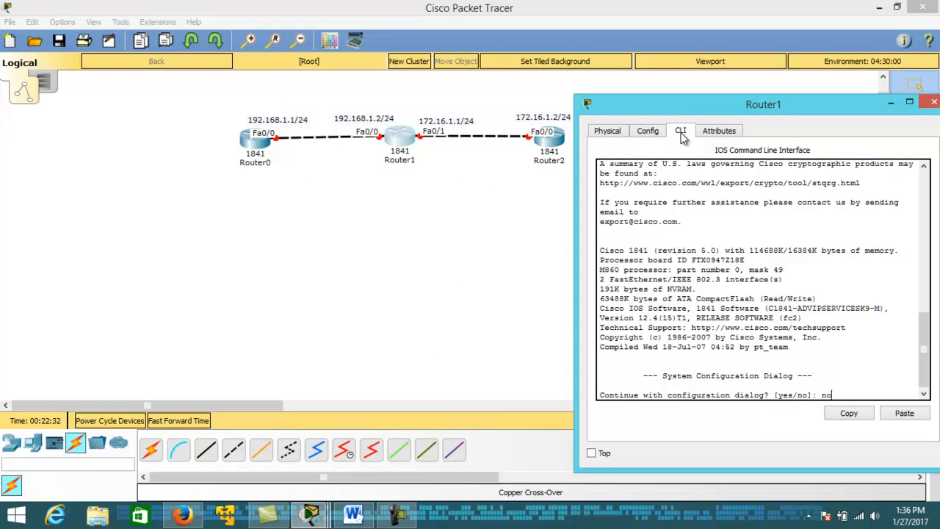
pyautogui.press('Return')
pyautogui.press('Return')
pyautogui.write('enable')
pyautogui.press('Return')
# Step: Enter global configuration mode on Router1 with configure terminal
pyautogui.write('congi')
pyautogui.press('Tab')
pyautogui.write('g')
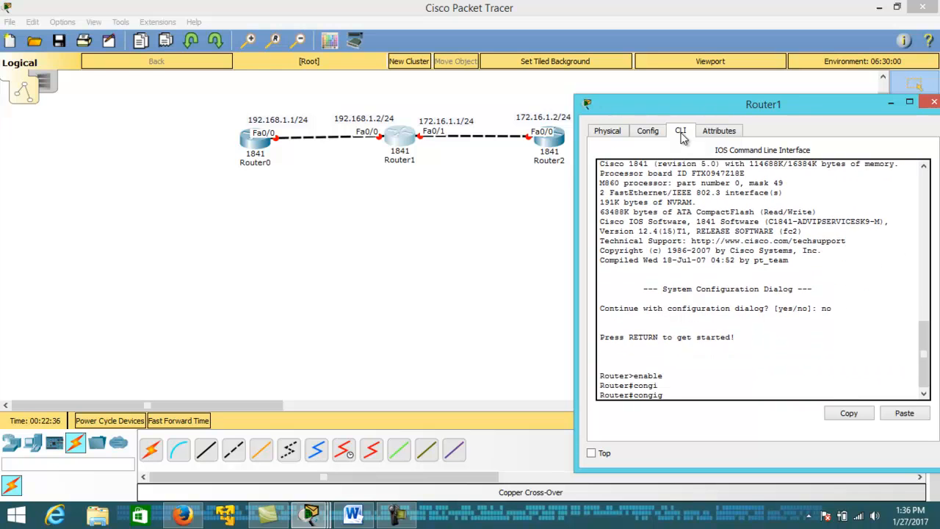
pyautogui.press('Tab')
pyautogui.press('BackSpace')
pyautogui.write('fig')
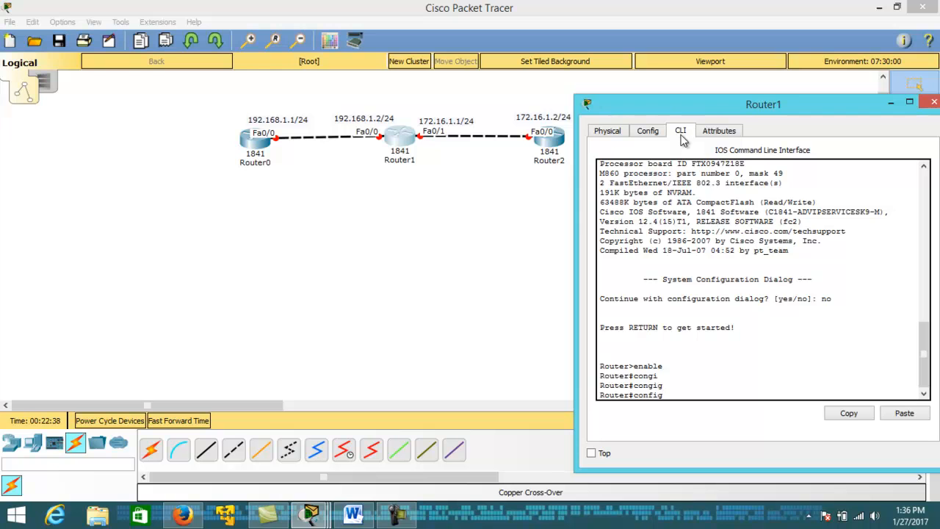
pyautogui.scroll(1, 684, 141)
pyautogui.scroll(-2, 684, 140)
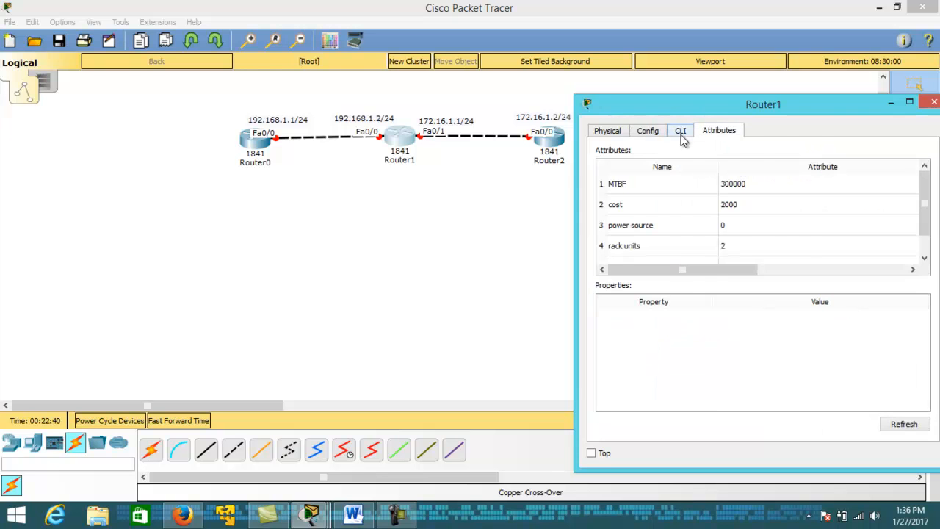
pyautogui.scroll(1, 680, 137)
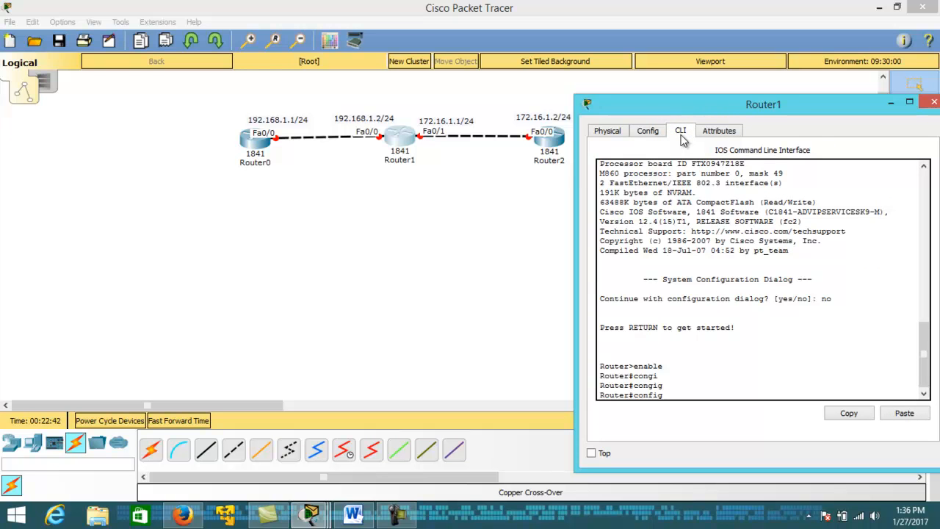
pyautogui.press('Tab')
pyautogui.click(700, 399)
pyautogui.write('ure terminal')
pyautogui.press('Return')
# Step: Enter interface configuration mode for Router1's fastEthernet 0/0
pyautogui.write('inter')
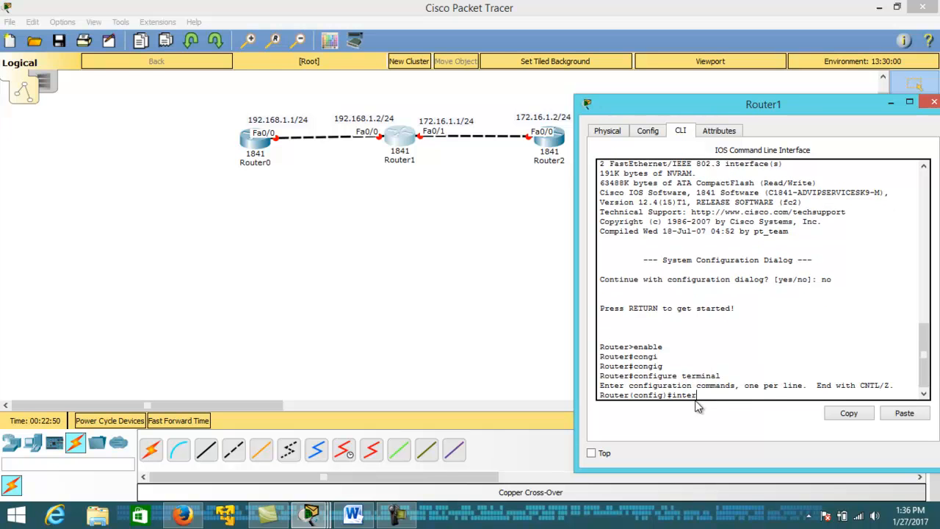
pyautogui.write('face fas')
pyautogui.press('Tab')
pyautogui.write('0;')
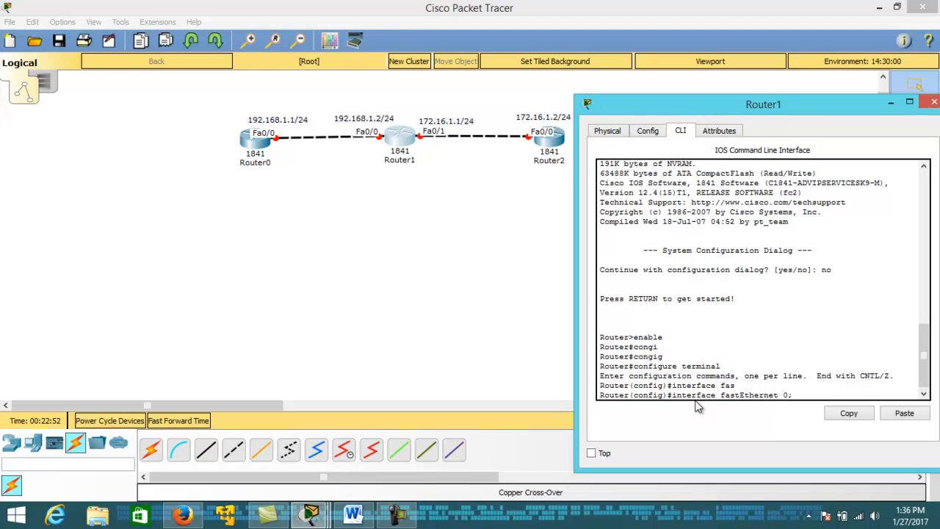
pyautogui.write('0\\')
pyautogui.press('Return')
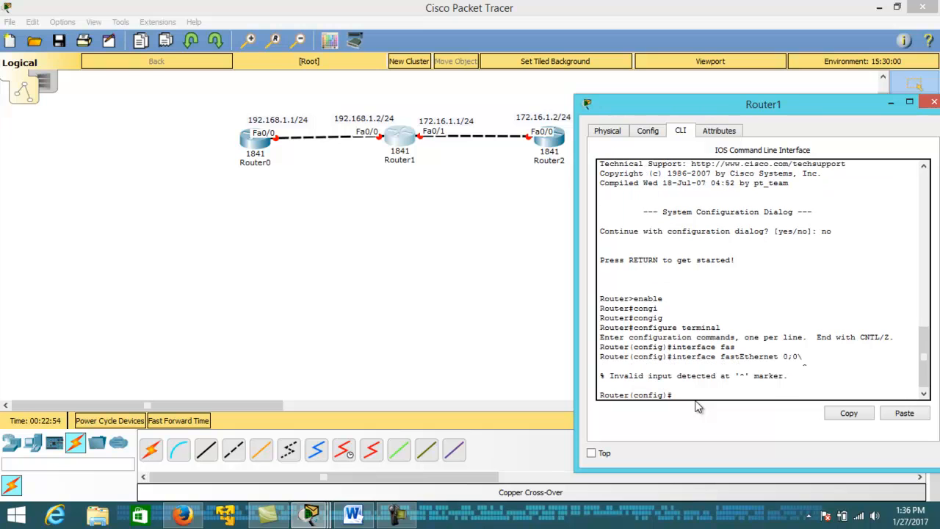
pyautogui.press('Up')
pyautogui.press('BackSpace')
pyautogui.press('BackSpace')
pyautogui.press('BackSpace')
pyautogui.write('/0')
pyautogui.press('Return')
# Step: Assign 192.168.1.2 with mask 255.255.255.0 to Router1's fastEthernet 0/0 and enable the interface with no shut
pyautogui.write('ip address 192.168.1.2 255.255.255.0')
pyautogui.press('BackSpace')
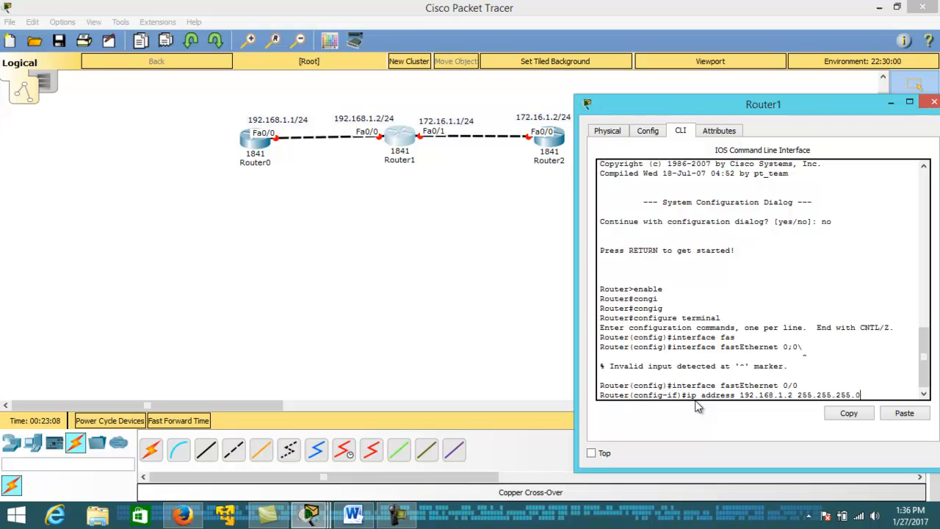
pyautogui.press('Return')
pyautogui.write('no shut')
pyautogui.press('Return')
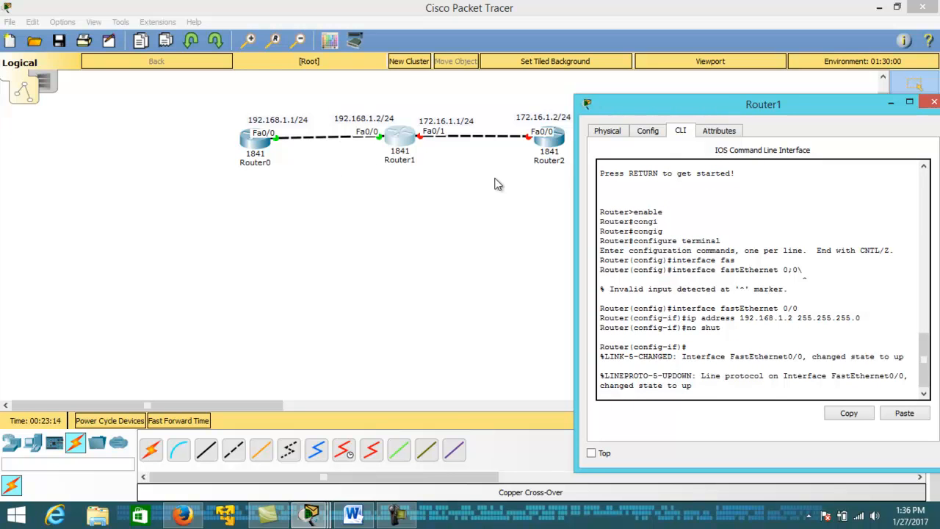
# Step: Exit Router1's fastEthernet 0/0 configuration and enter interface configuration mode for fa0/1
pyautogui.press('Return')
pyautogui.press('Return')
pyautogui.write('exit')
pyautogui.press('Return')
pyautogui.press('Return')
pyautogui.write('interf')
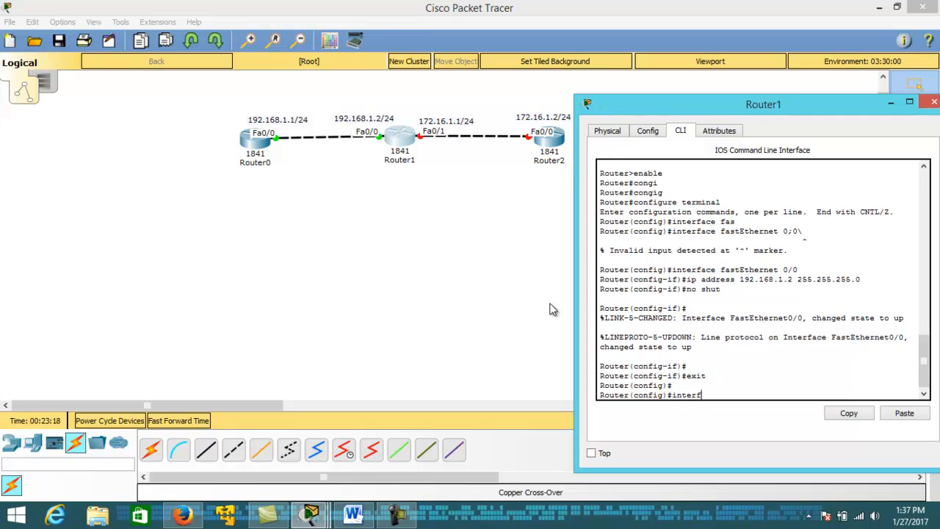
pyautogui.write('ace fa0/1')
pyautogui.press('Return')
# Step: Assign IP address 172.16.1.1 with mask 255.255.255.0 to Router1's fa0/1 interface
pyautogui.write('ip')
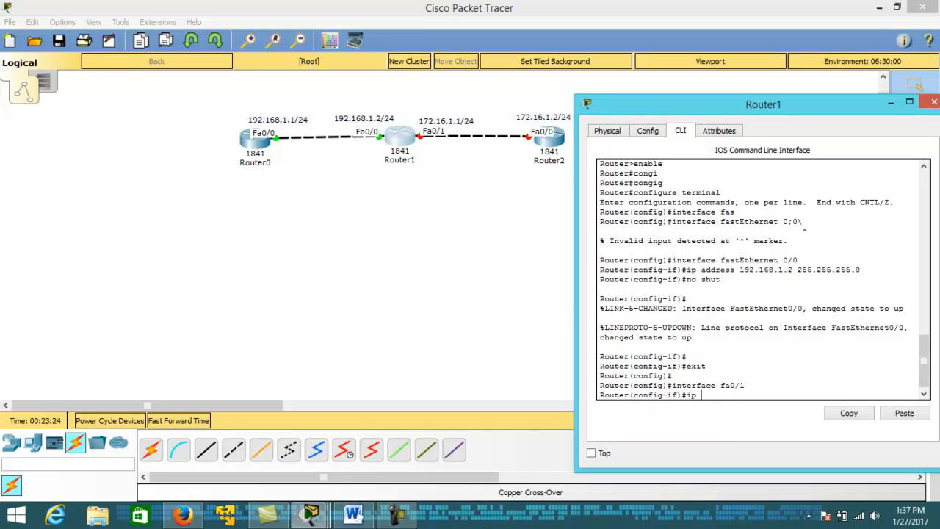
pyautogui.write(' adre')
pyautogui.press('Tab')
pyautogui.press('BackSpace')
pyautogui.press('BackSpace')
pyautogui.press('BackSpace')
pyautogui.write('dress ')
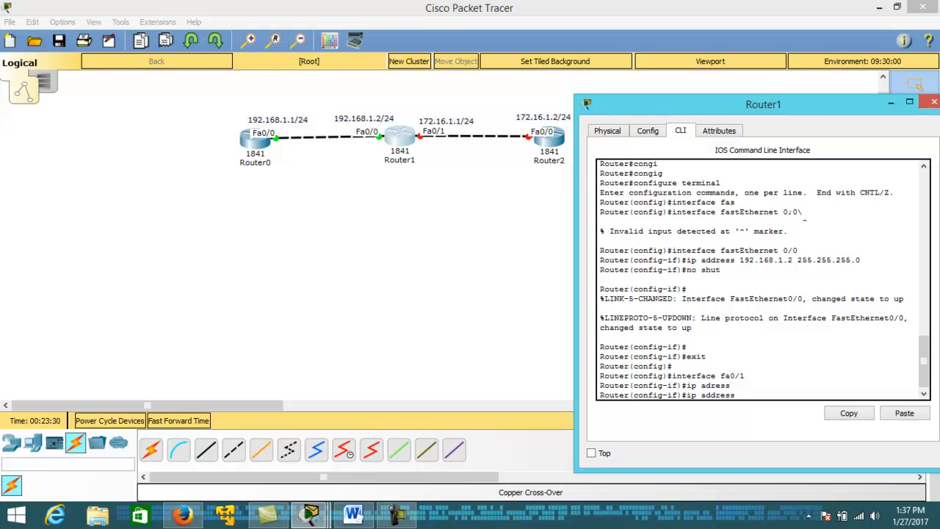
pyautogui.write('172.16.1.1 255.255.255.0')
pyautogui.press('Return')
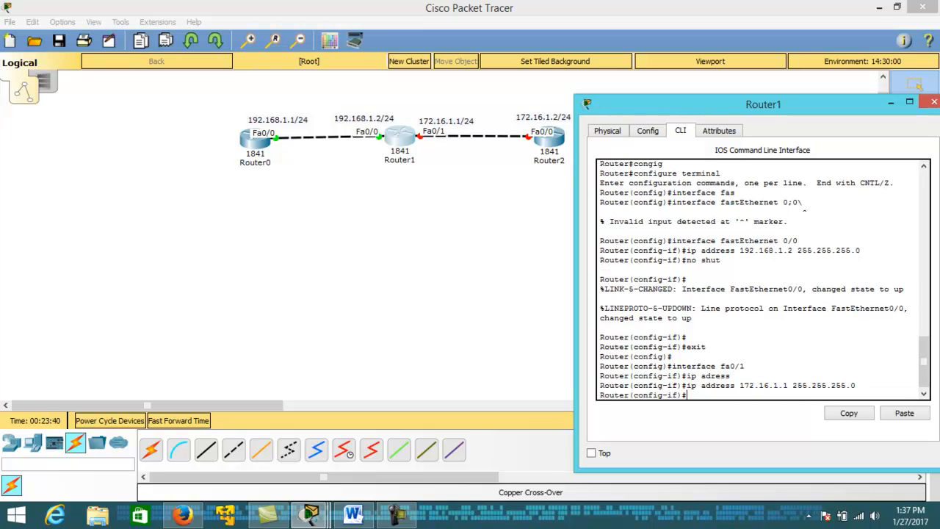
# Step: Enable Router1's fa0/1 interface with no shutdown
pyautogui.write('n')
pyautogui.write('o shutdeo')
pyautogui.press('BackSpace')
pyautogui.press('BackSpace')
pyautogui.write('own')
pyautogui.press('Return')
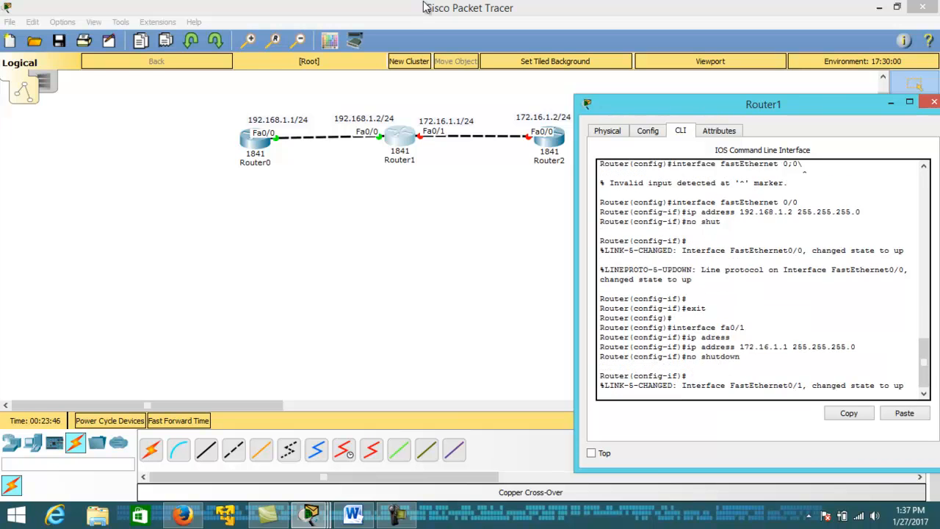
# Step: Exit Router1's fa0/1 interface configuration back to global configuration mode
pyautogui.press('Return')
pyautogui.write('exit')
pyautogui.press('Return')
pyautogui.press('Return')
pyautogui.press('Return')
pyautogui.press('Return')
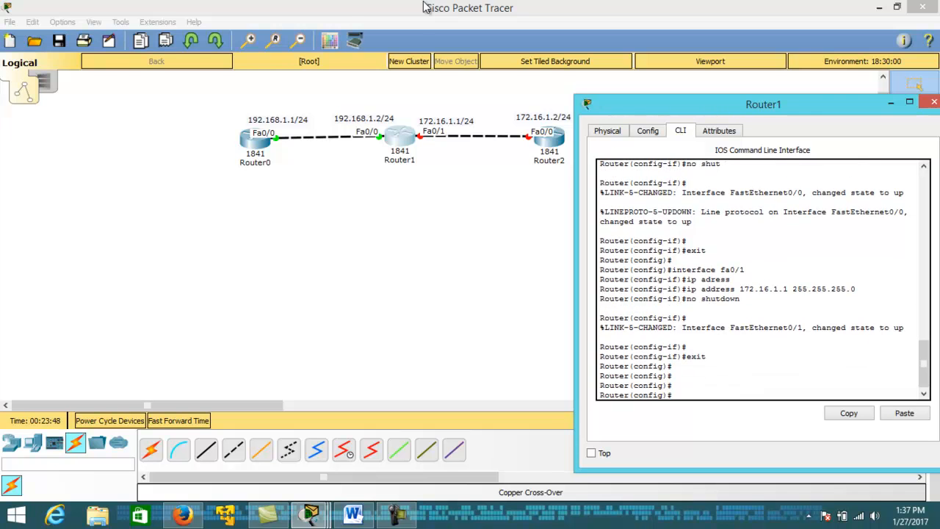
# Step: Open Router2's command line interface, place its window clear of Router2's address label, and decline the configuration dialog with n
pyautogui.click(554, 163)
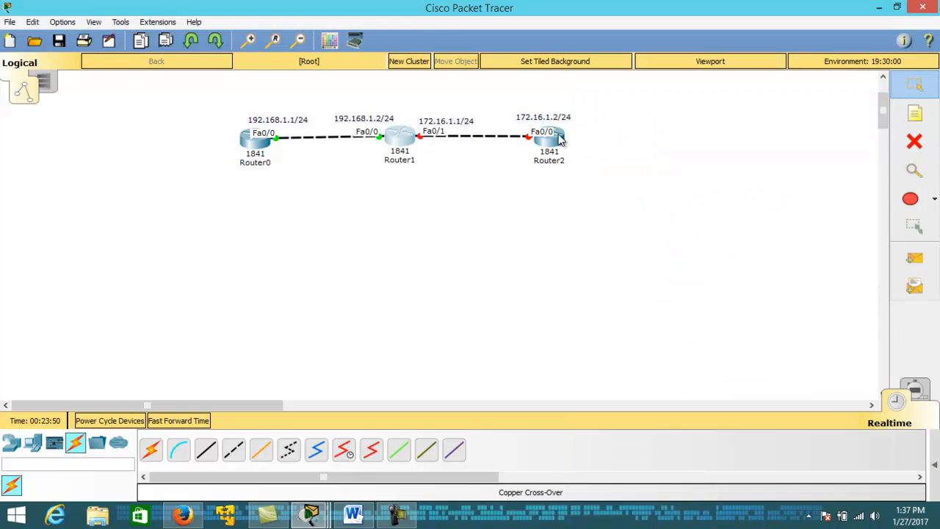
pyautogui.click(551, 136)
pyautogui.moveTo(513, 100); pyautogui.dragTo(329, 89)
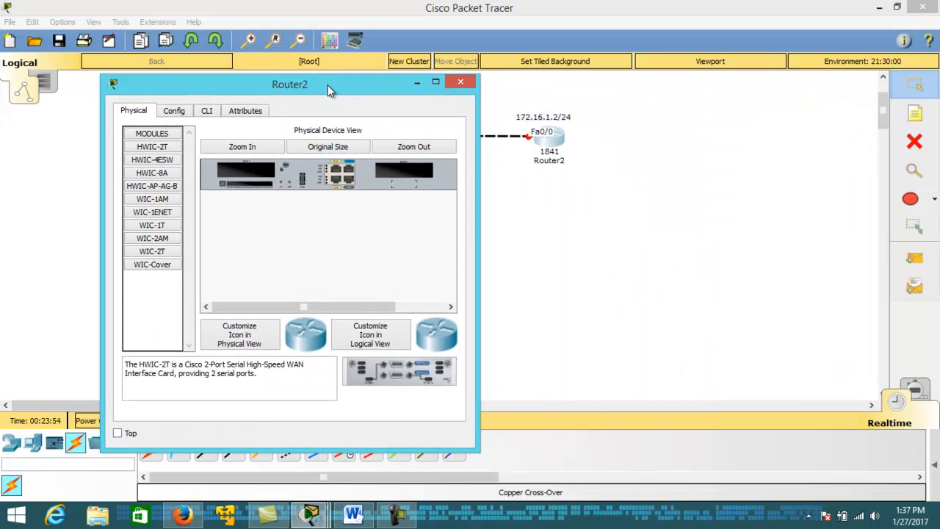
pyautogui.hotkey('ctrl', 'Tab')
pyautogui.hotkey('ctrl', 'Tab')
pyautogui.press('Return')
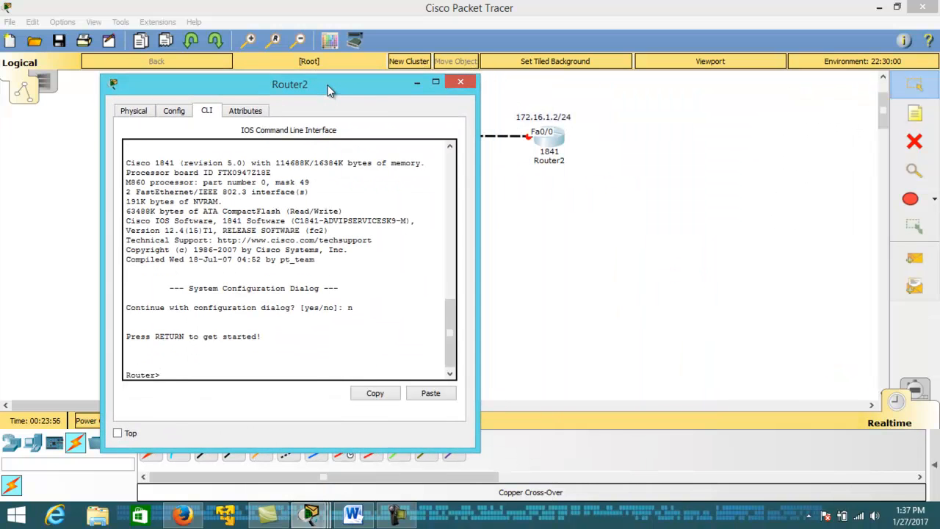
# Step: Enter privileged mode and global configuration mode on Router2 with enable and configure terminal
pyautogui.write('enable')
pyautogui.press('Return')
pyautogui.write('congi')
pyautogui.press('BackSpace')
pyautogui.press('BackSpace')
pyautogui.write('gigu')
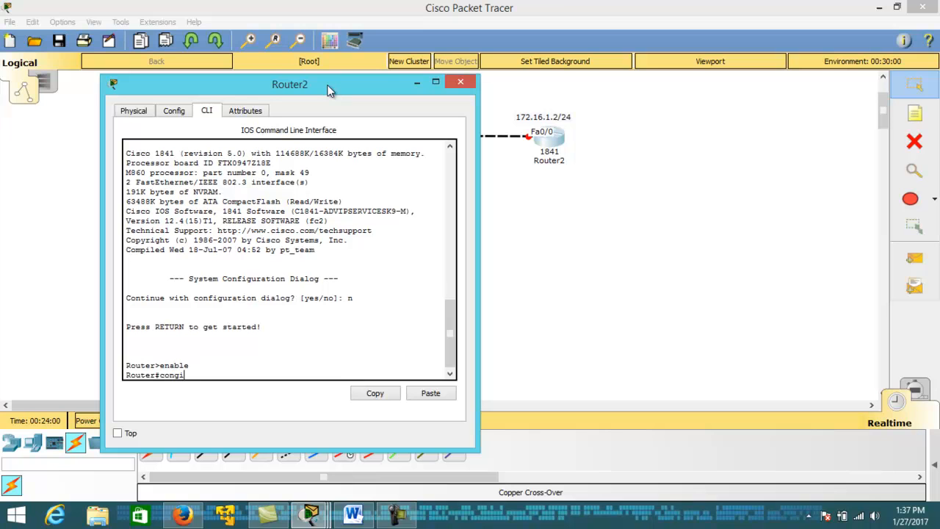
pyautogui.press('BackSpace')
pyautogui.press('BackSpace')
pyautogui.press('BackSpace')
pyautogui.press('BackSpace')
pyautogui.write('figure terminal')
pyautogui.press('Return')
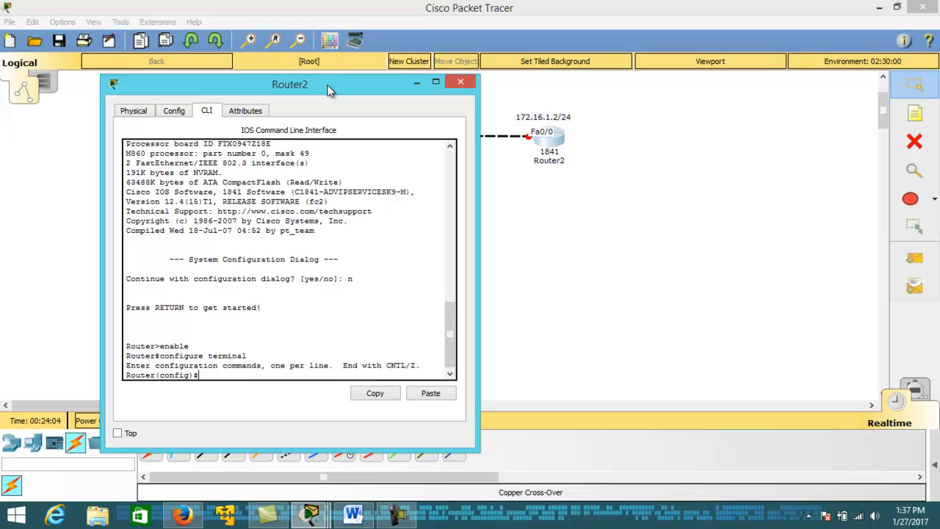
# Step: Assign the IP address 172.16.1.2 with mask 255.255.255.0 to Router2's FastEthernet 0/0 interface
pyautogui.write('interface fas')
pyautogui.press('Tab')
pyautogui.write('0/0')
pyautogui.press('Return')
pyautogui.write('ip address 172')
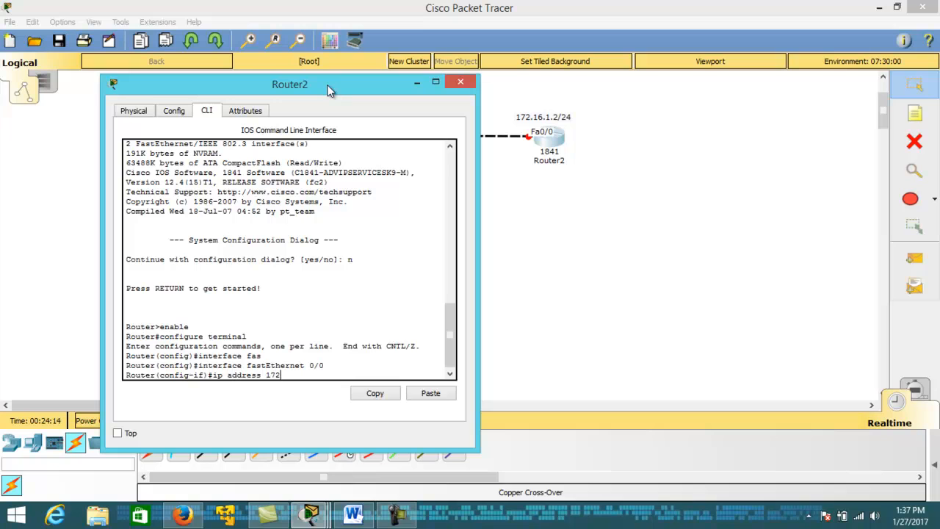
pyautogui.write('.16.1.2 255.255.255.')
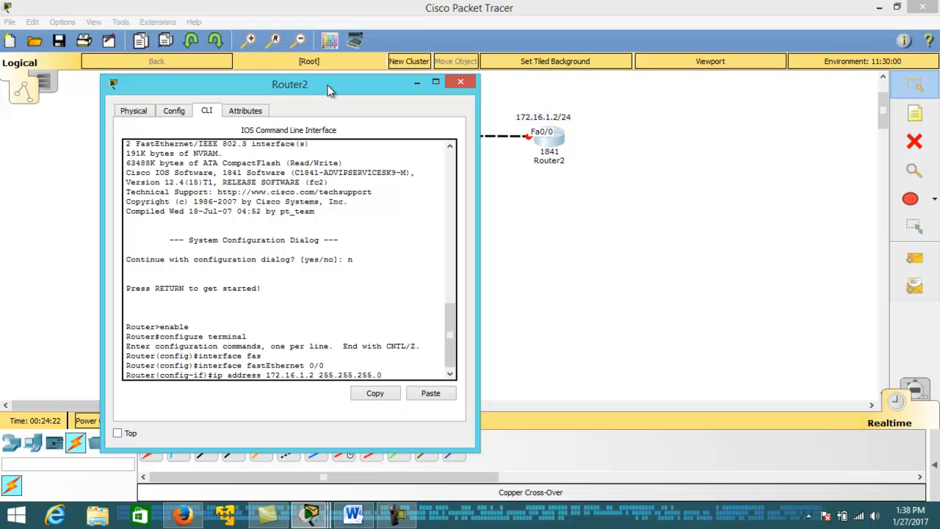
pyautogui.write('0')
pyautogui.press('Return')
# Step: Enable Router2's FastEthernet 0/0 interface with no shutdown and exit back to global configuration mode
pyautogui.write('no shutd')
pyautogui.press('Tab')
pyautogui.moveTo(329, 89); pyautogui.dragTo(250, 67)
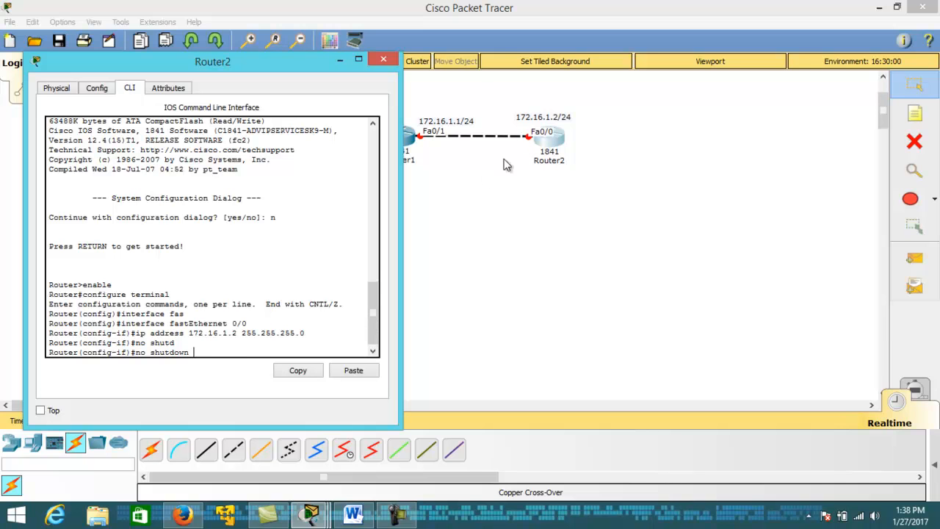
pyautogui.press('Return')
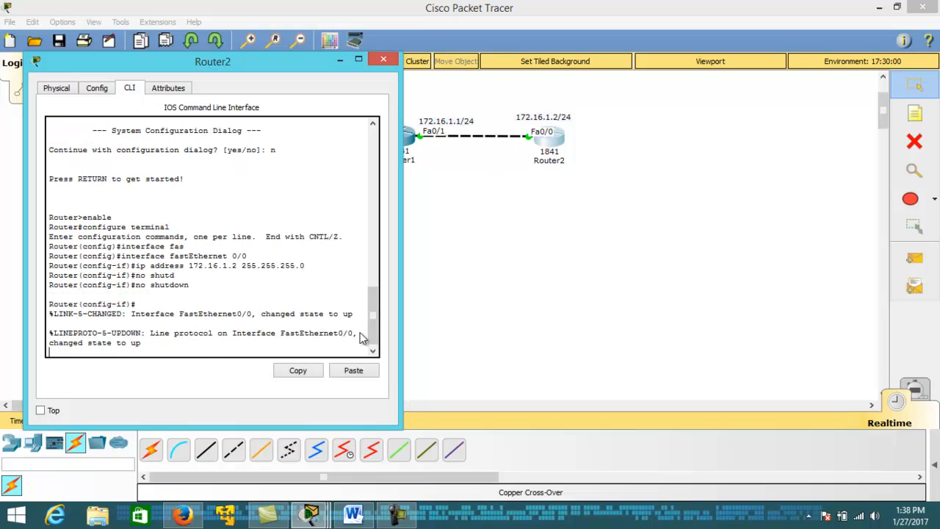
pyautogui.press('Return')
pyautogui.press('Return')
pyautogui.press('Return')
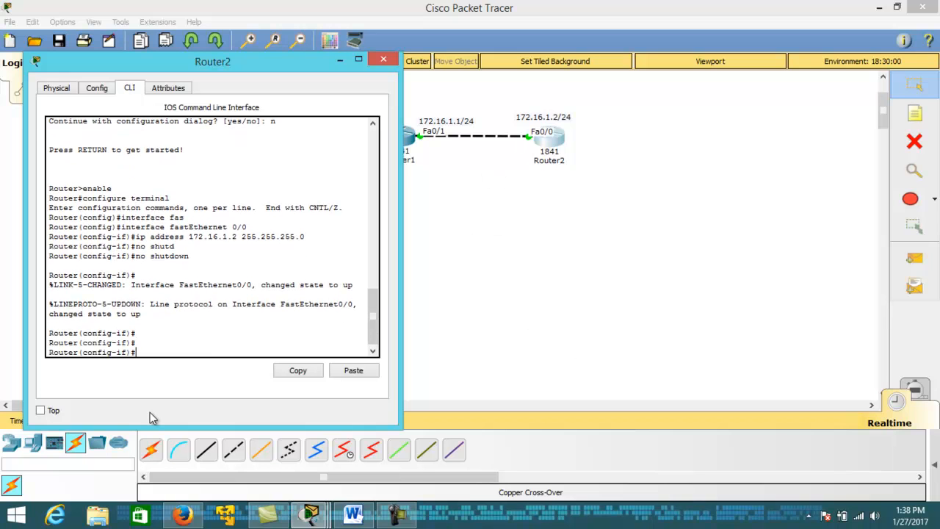
pyautogui.write('exit')
pyautogui.press('Return')
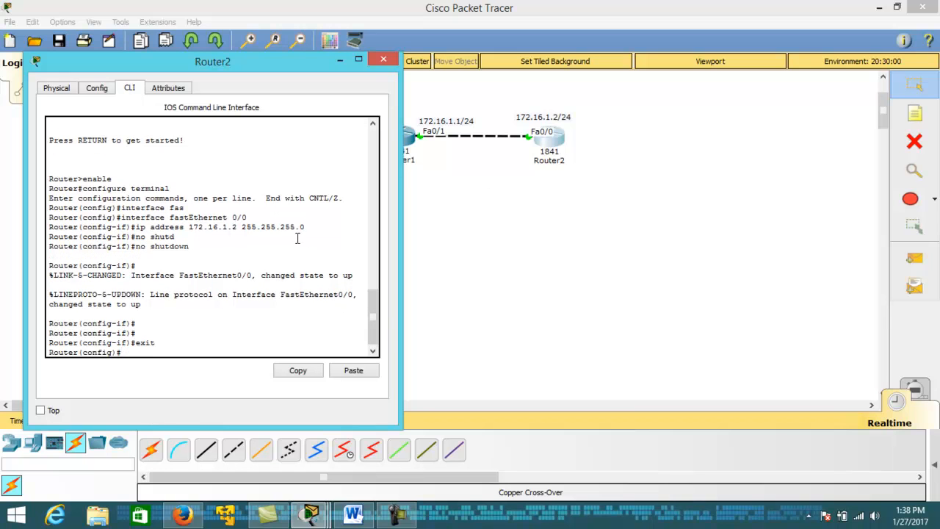
# Step: Display Router2's routing table with do show ip route and highlight its directly connected route
pyautogui.moveTo(305, 68); pyautogui.dragTo(341, 75)
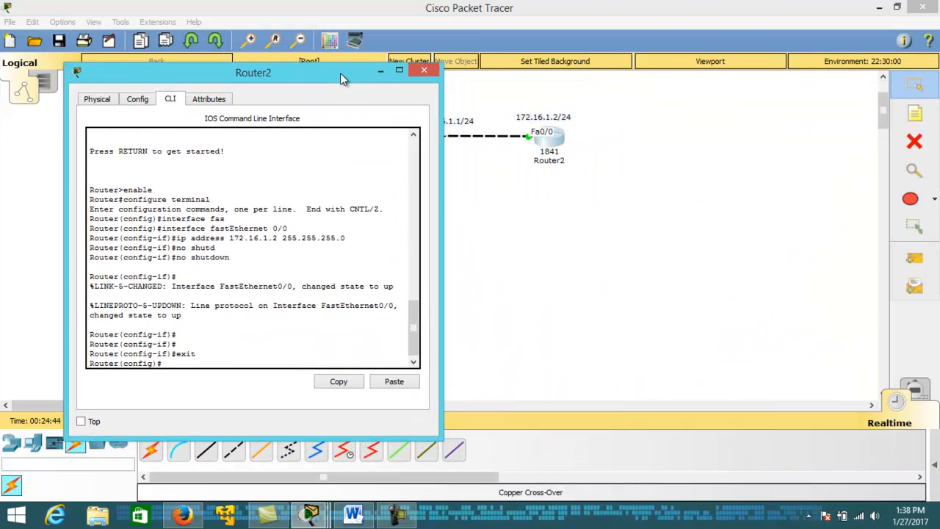
pyautogui.write('show ip route')
pyautogui.press('Return')
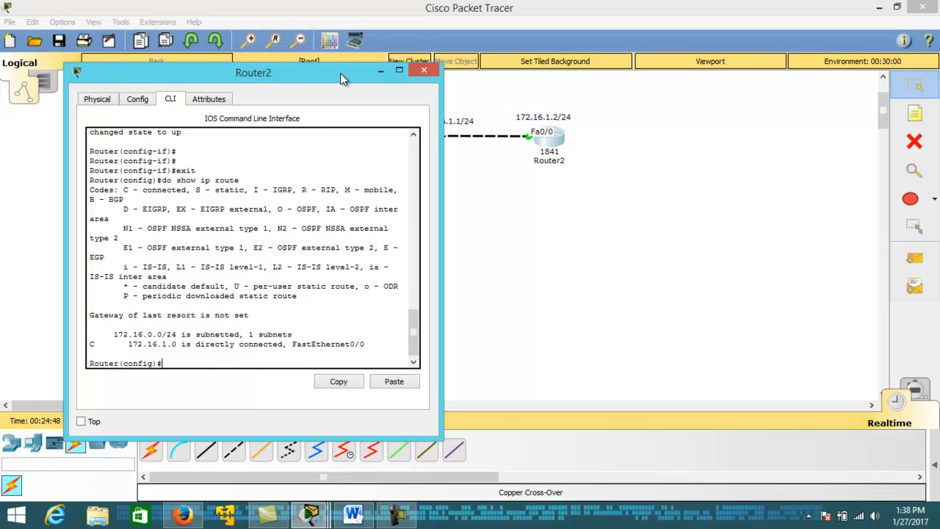
pyautogui.moveTo(119, 346); pyautogui.dragTo(374, 341)
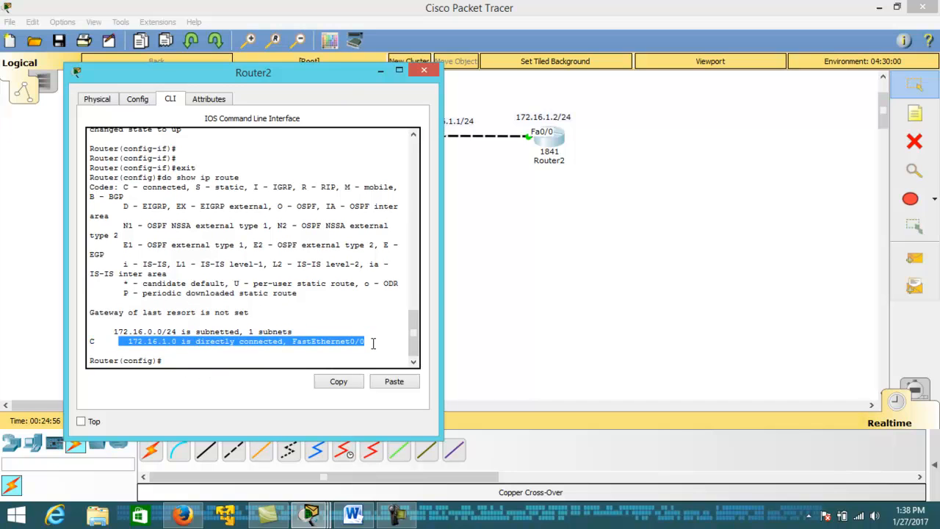
# Step: Open Router1's command line, display its routing table with do show ip route, and highlight the connected routes
pyautogui.moveTo(287, 70); pyautogui.dragTo(240, 60)
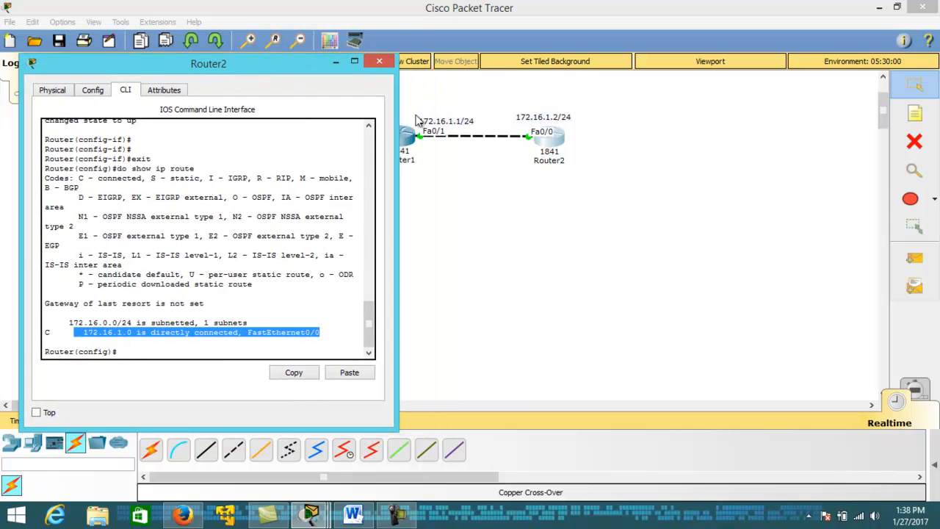
pyautogui.moveTo(418, 105); pyautogui.dragTo(514, 198)
pyautogui.doubleClick(404, 147)
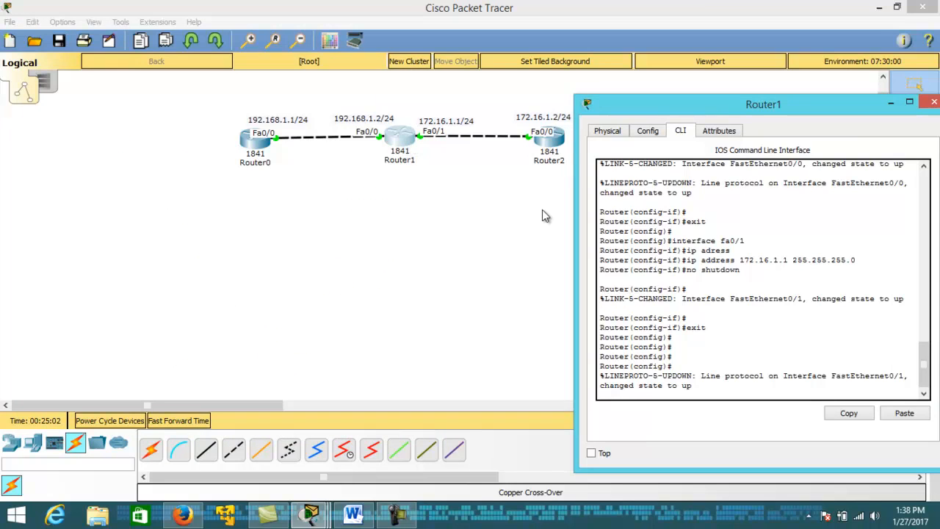
pyautogui.press('Return')
pyautogui.press('Return')
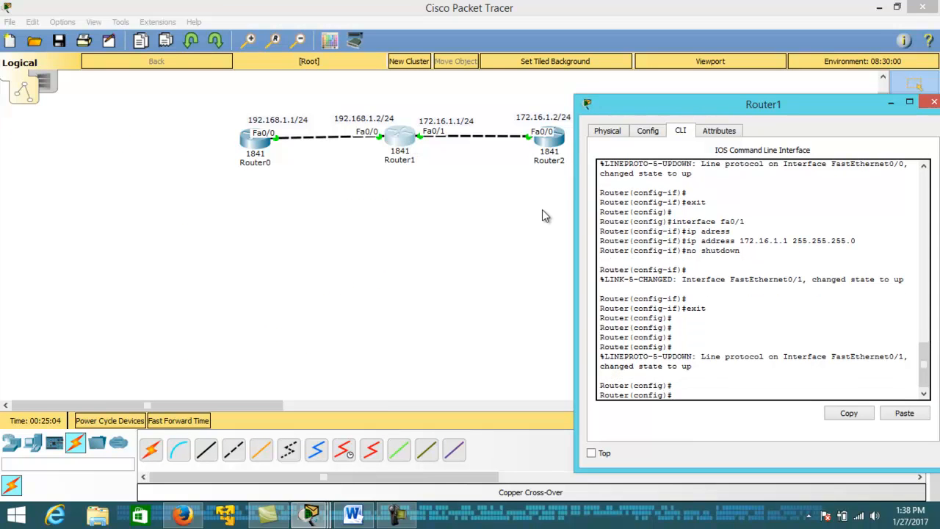
pyautogui.write('do show')
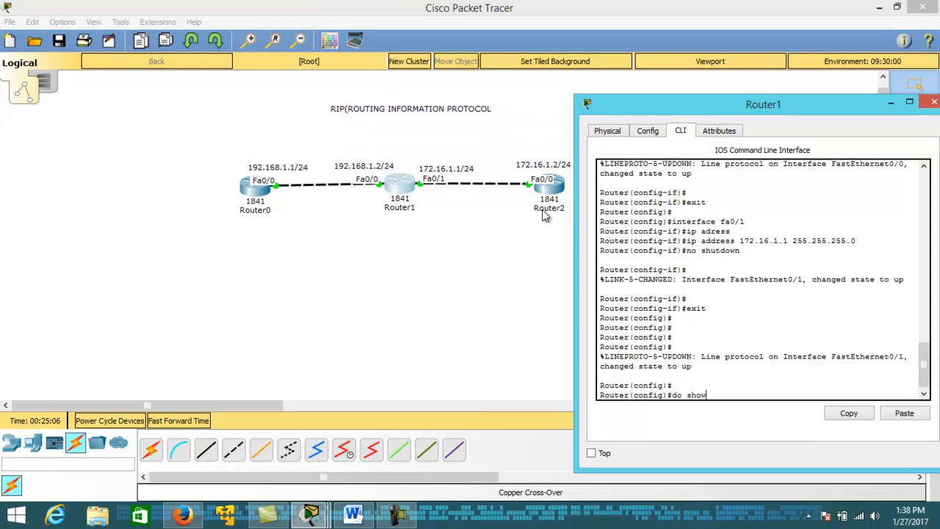
pyautogui.write(' ip route')
pyautogui.press('Return')
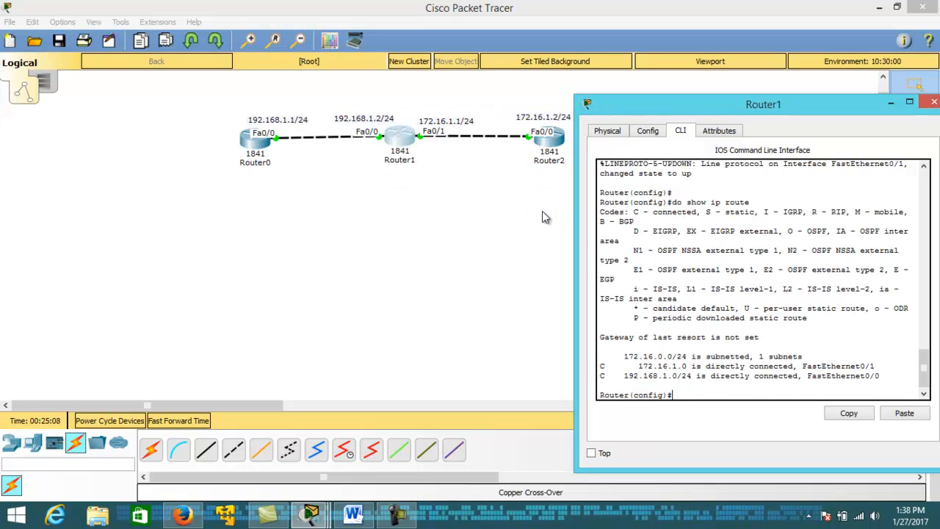
pyautogui.moveTo(601, 365); pyautogui.dragTo(842, 362)
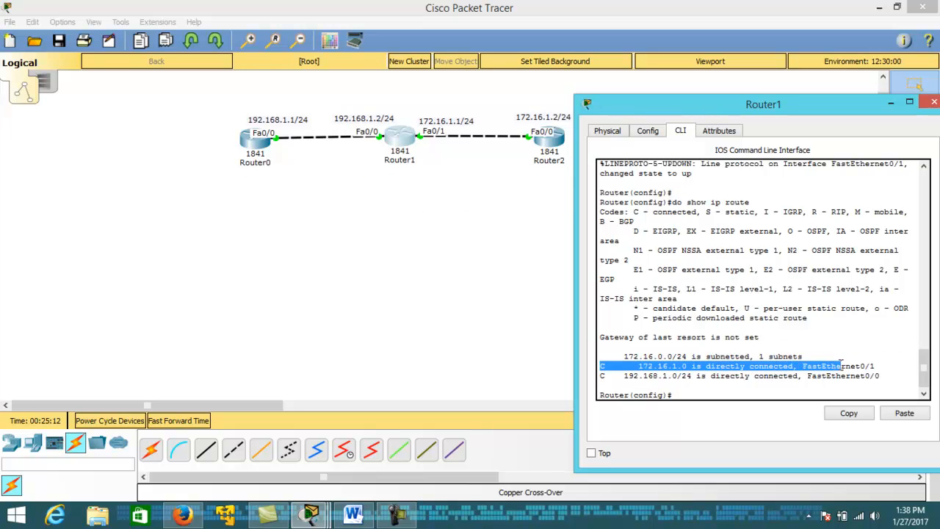
pyautogui.moveTo(620, 385); pyautogui.dragTo(599, 346)
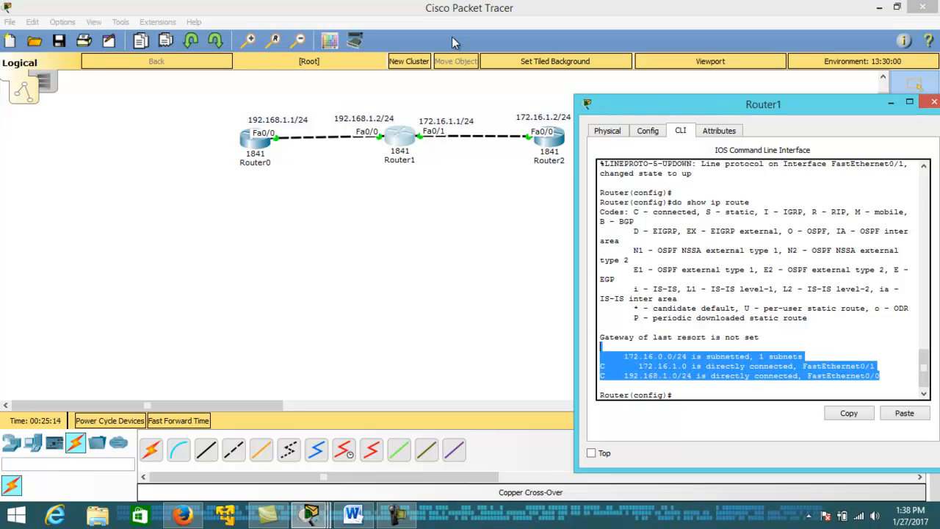
pyautogui.click(428, 121)
pyautogui.moveTo(426, 116); pyautogui.dragTo(520, 174)
pyautogui.moveTo(293, 106); pyautogui.dragTo(377, 213)
pyautogui.click(357, 258)
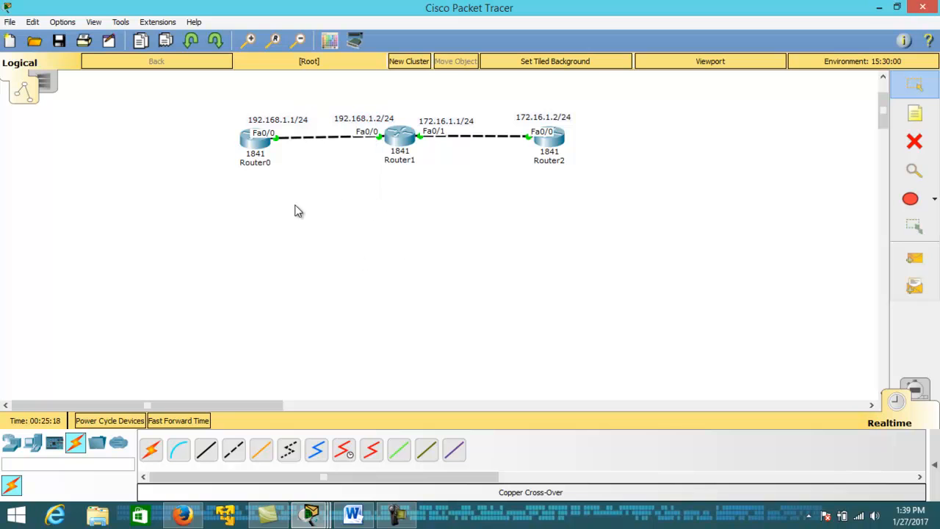
# Step: Open Router0's command line and display its routing table with do show ip route
pyautogui.click(259, 141)
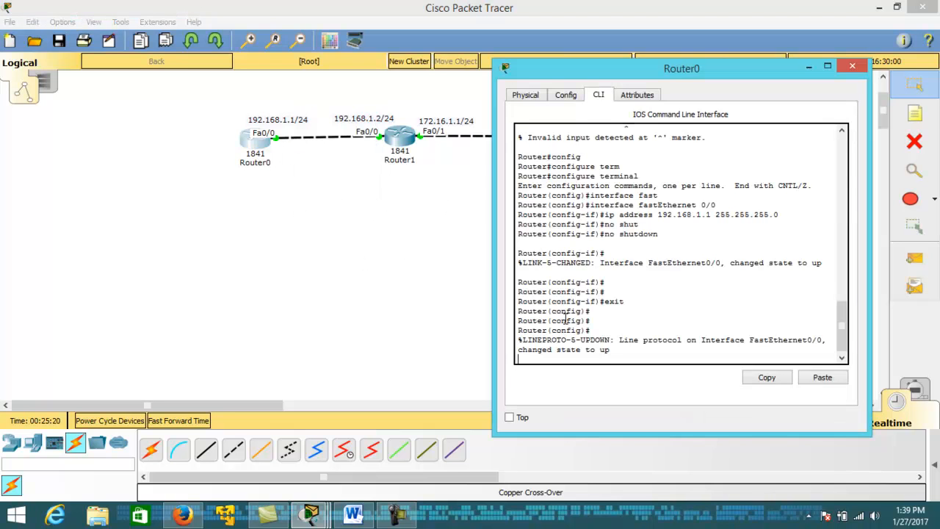
pyautogui.press('Return')
pyautogui.press('Return')
pyautogui.press('Return')
pyautogui.scroll(2, 566, 321)
pyautogui.write('do show ip route')
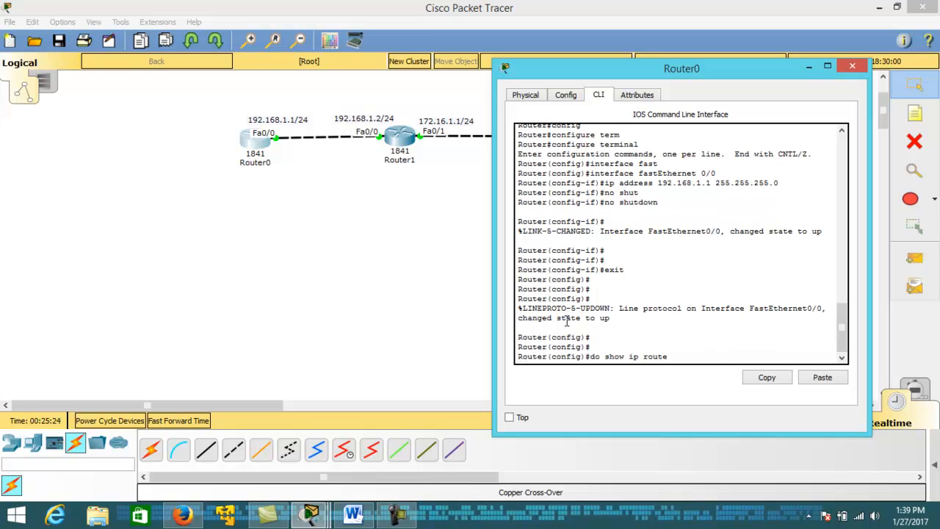
pyautogui.press('Return')
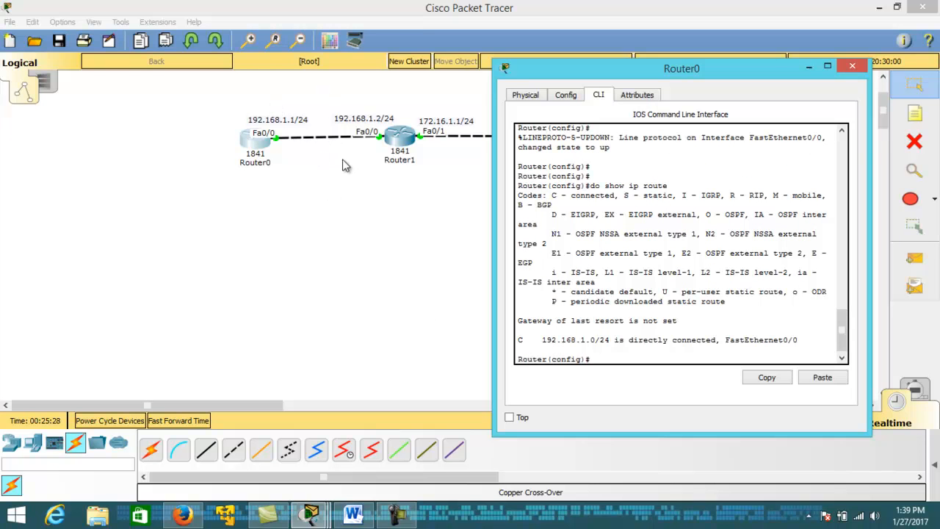
pyautogui.moveTo(282, 103); pyautogui.dragTo(374, 215)
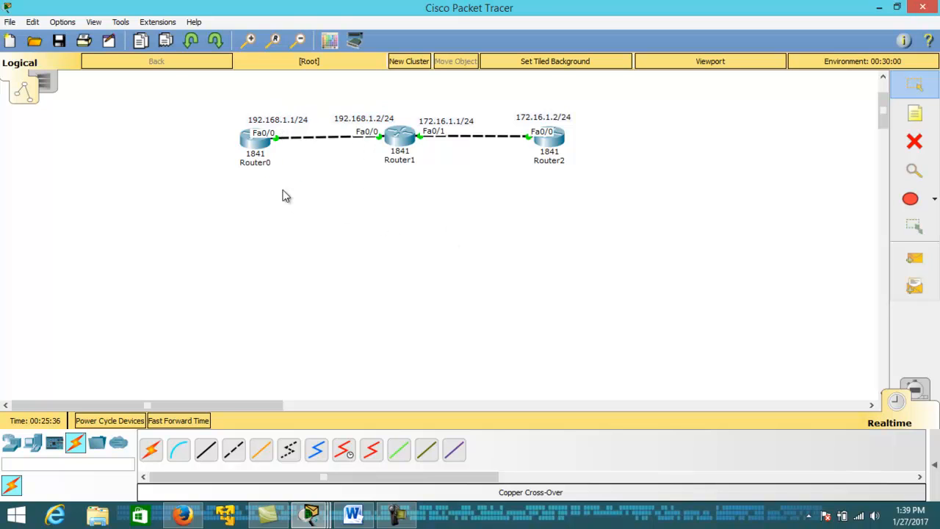
pyautogui.moveTo(204, 105); pyautogui.dragTo(702, 236)
pyautogui.click(423, 195)
pyautogui.moveTo(202, 105); pyautogui.dragTo(301, 195)
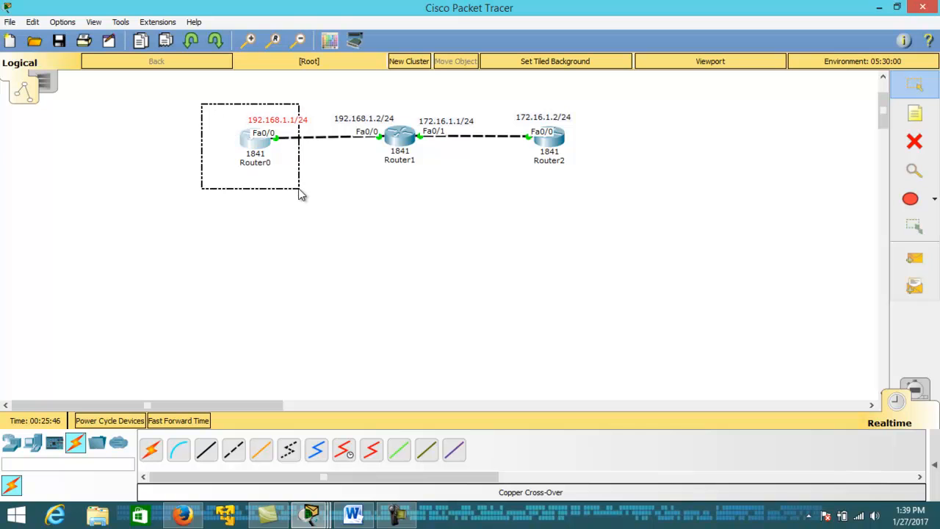
pyautogui.moveTo(301, 195); pyautogui.dragTo(303, 195)
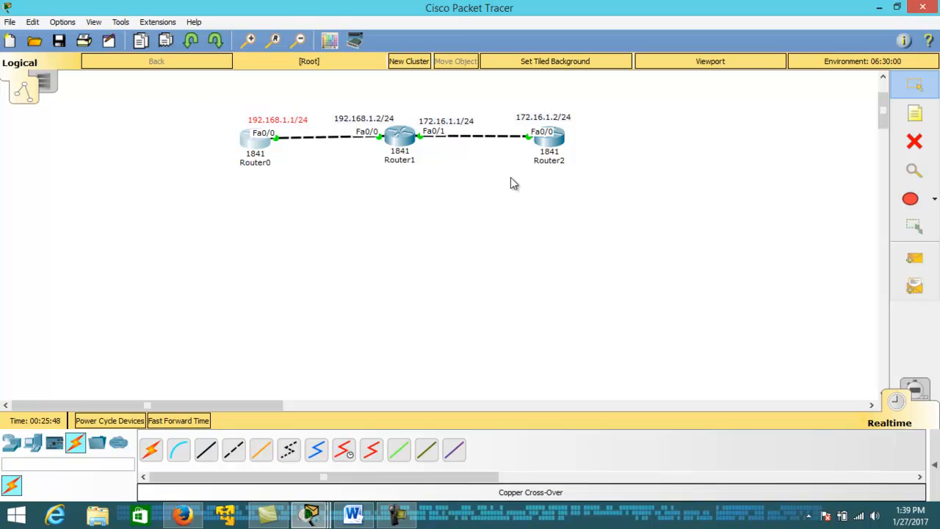
pyautogui.moveTo(191, 91); pyautogui.dragTo(306, 199)
pyautogui.moveTo(501, 89); pyautogui.dragTo(622, 204)
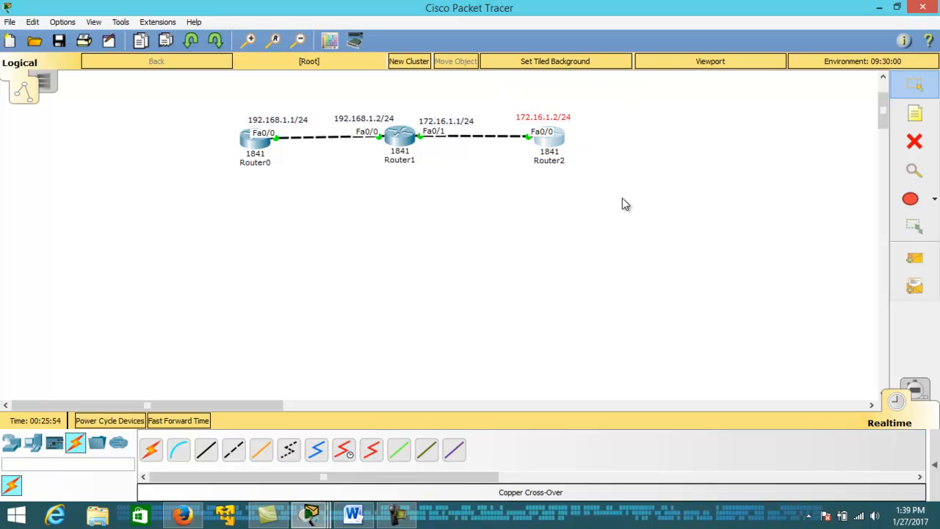
pyautogui.moveTo(506, 99); pyautogui.dragTo(588, 173)
pyautogui.moveTo(190, 94); pyautogui.dragTo(382, 231)
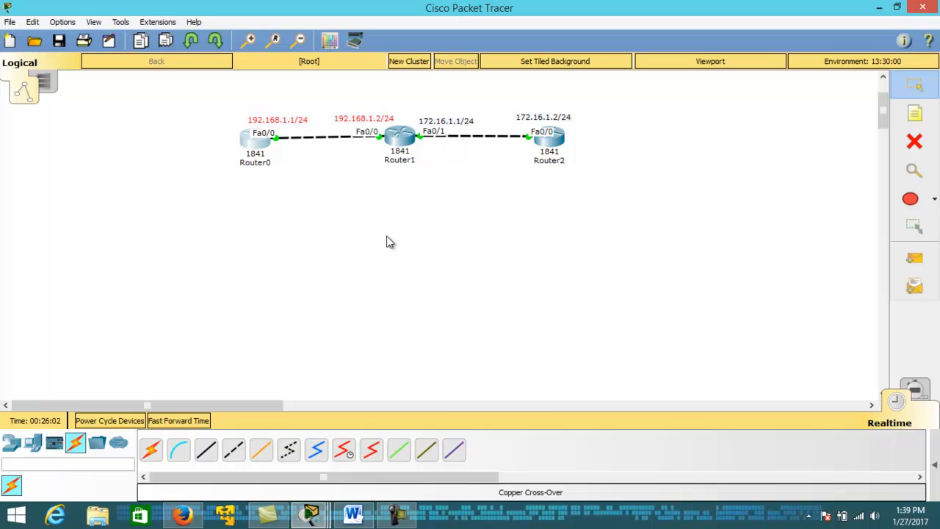
pyautogui.click(260, 145)
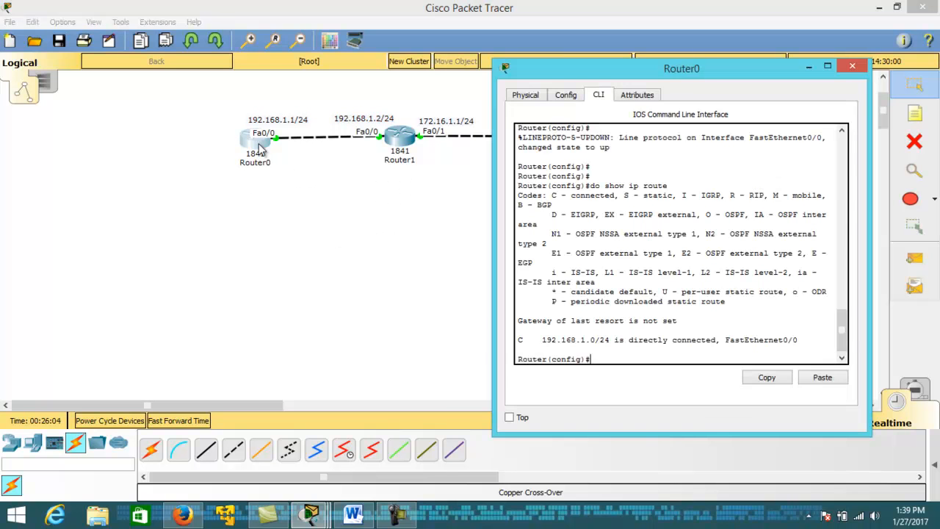
pyautogui.click(411, 243)
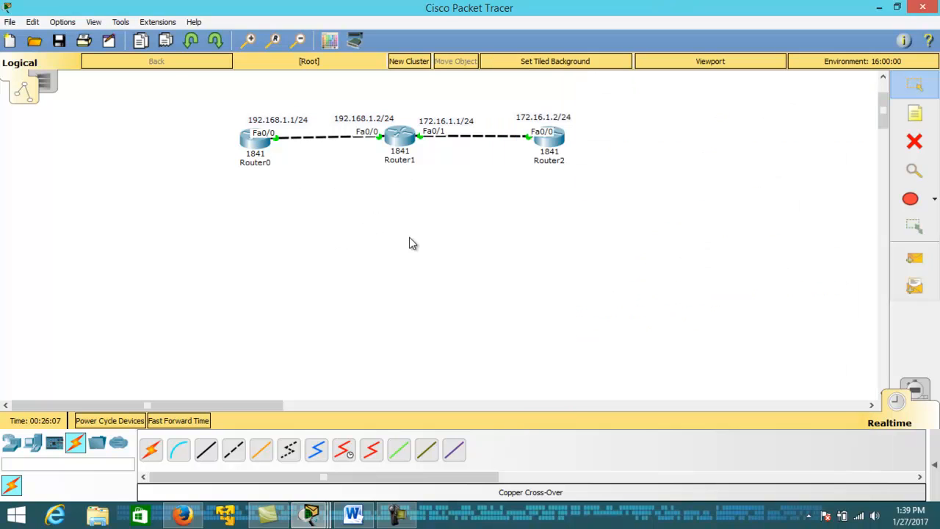
pyautogui.click(260, 151)
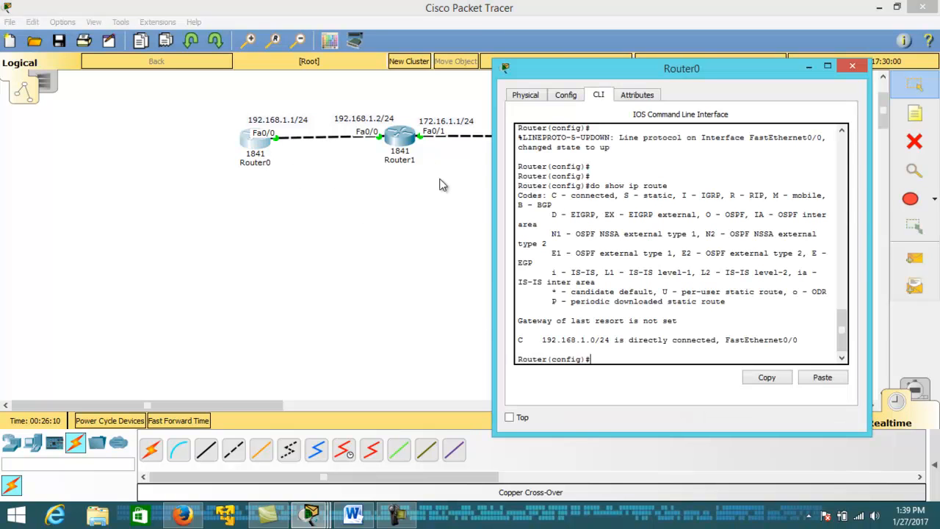
pyautogui.click(439, 185)
# Step: Enable RIP on Router0 with router rip and set it to version 2
pyautogui.click(253, 147)
pyautogui.write('router rip')
pyautogui.press('Return')
pyautogui.write('version 2')
pyautogui.press('Return')
# Step: Advertise network 192.168.1.0 in Router0's RIP configuration
pyautogui.write('netw')
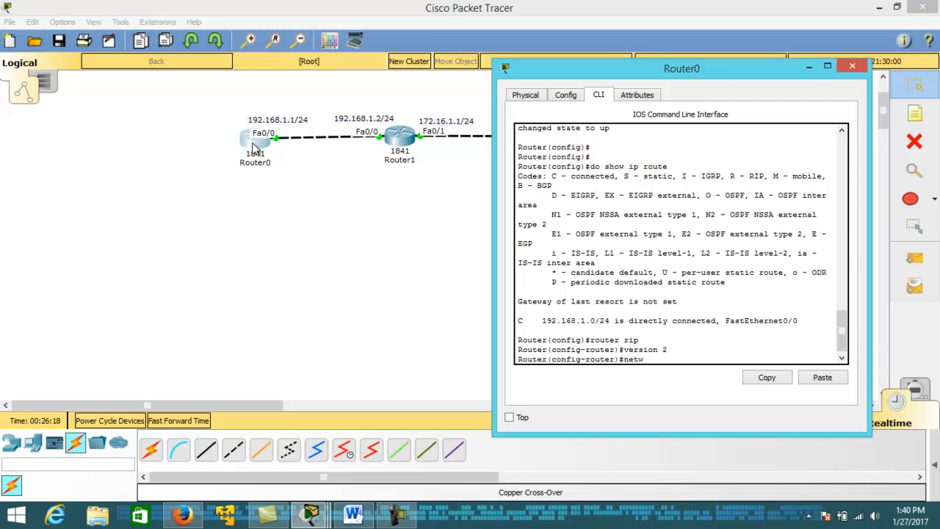
pyautogui.write('rok')
pyautogui.press('BackSpace')
pyautogui.press('BackSpace')
pyautogui.write('ork 192.168.1.0 d')
pyautogui.press('Return')
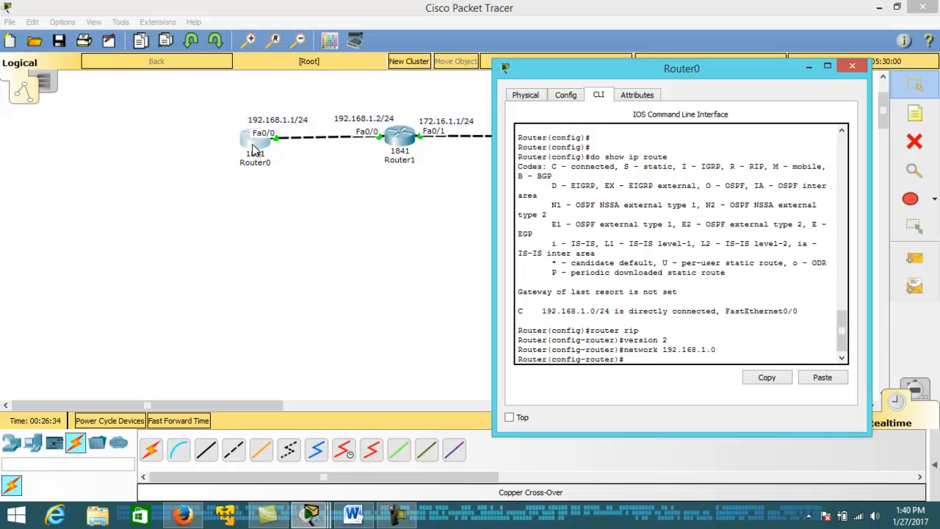
# Step: Open Router1's command line, enable RIP with router rip, and set it to version 2
pyautogui.moveTo(276, 99); pyautogui.dragTo(354, 197)
pyautogui.moveTo(214, 102); pyautogui.dragTo(332, 229)
pyautogui.click(399, 137)
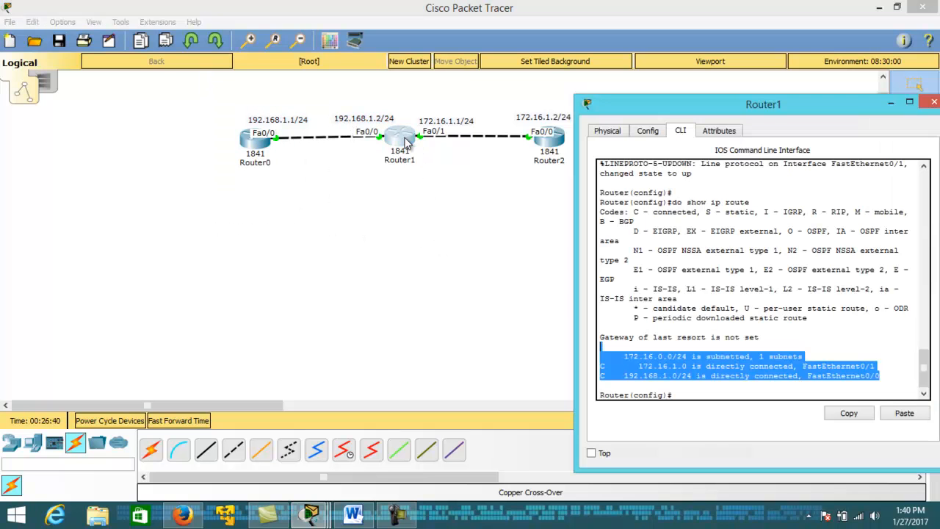
pyautogui.press('Return')
pyautogui.write('rout')
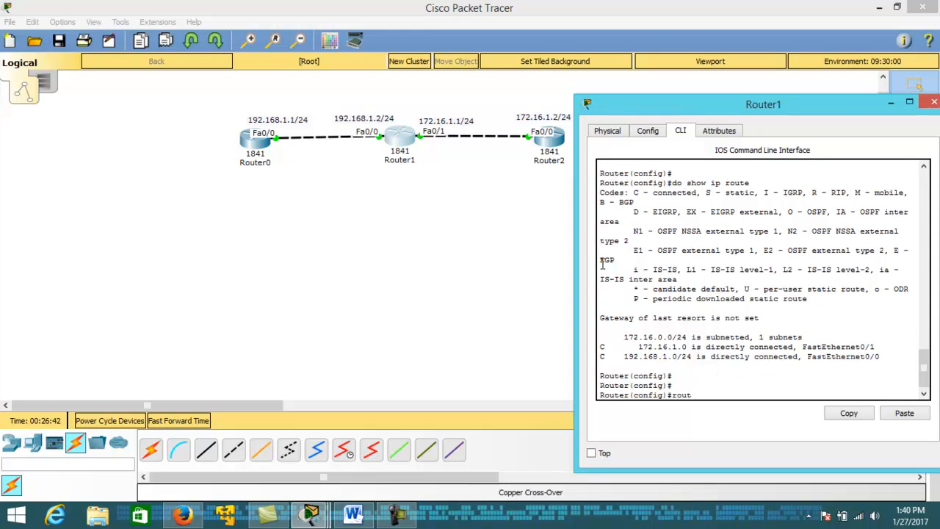
pyautogui.write('er rip')
pyautogui.press('Return')
pyautogui.write('version 2')
pyautogui.press('Return')
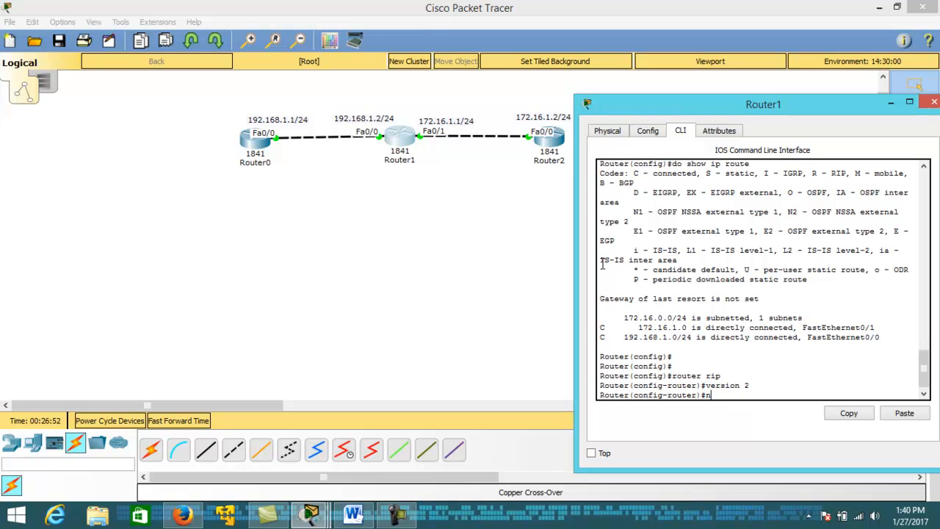
# Step: Advertise network 192.168.1.0 in Router1's RIP configuration
pyautogui.write('netwrok')
pyautogui.press('BackSpace')
pyautogui.press('BackSpace')
pyautogui.write('ork')
pyautogui.moveTo(287, 90); pyautogui.dragTo(368, 193)
pyautogui.click(400, 136)
pyautogui.write('192.168.1.0')
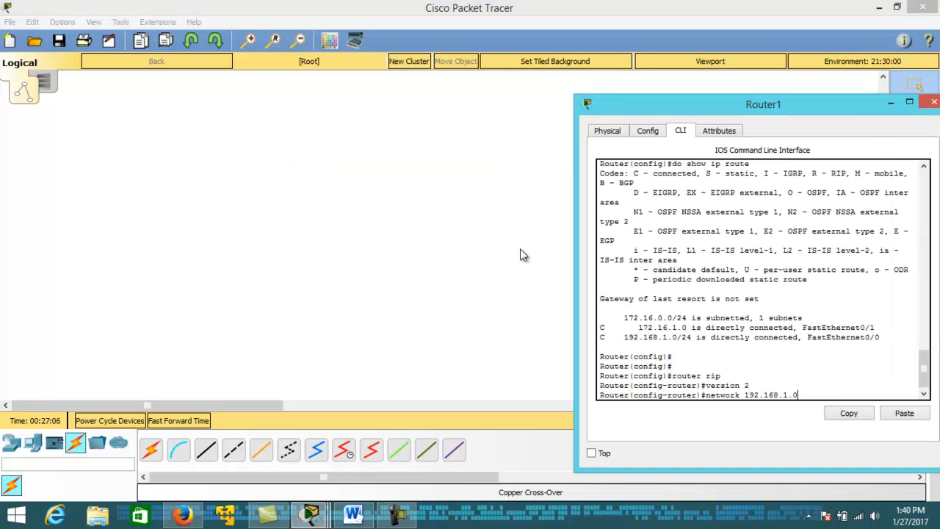
pyautogui.press('Return')
# Step: Advertise network 172.16.1.0 in Router1's RIP configuration, checking the topology labels for the address
pyautogui.write('netowkr')
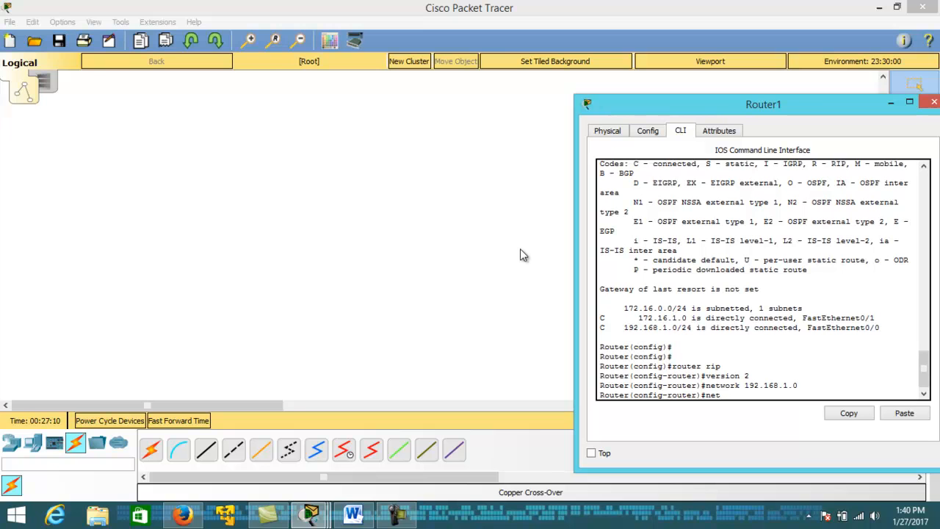
pyautogui.press('Tab')
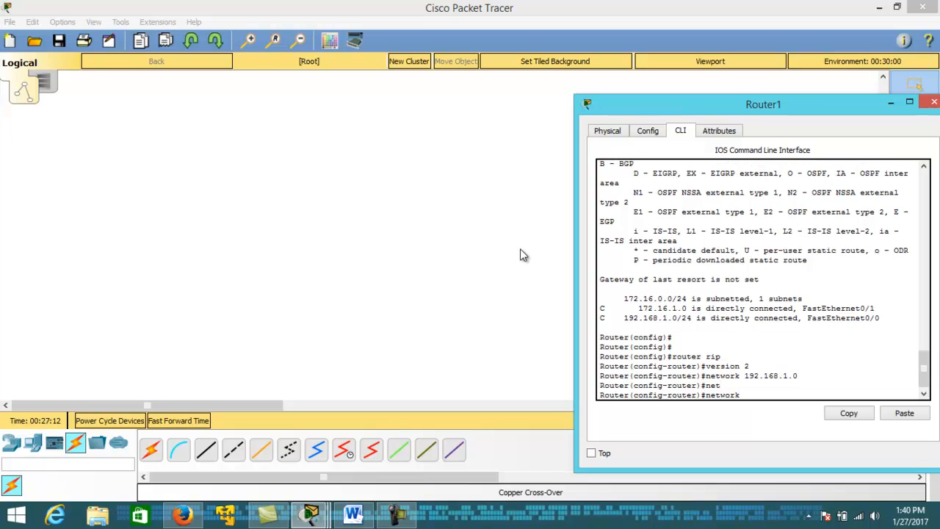
pyautogui.write('172.')
pyautogui.click(883, 76)
pyautogui.click(883, 77)
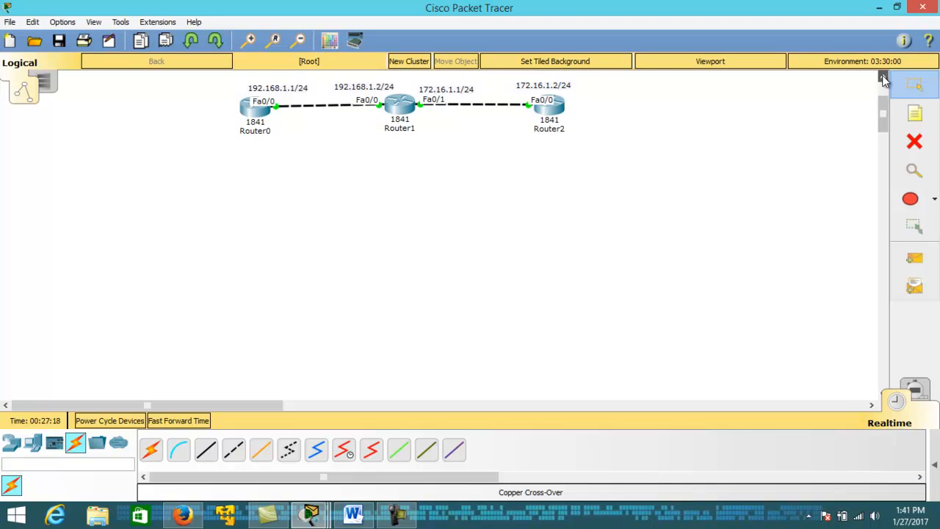
pyautogui.click(409, 193)
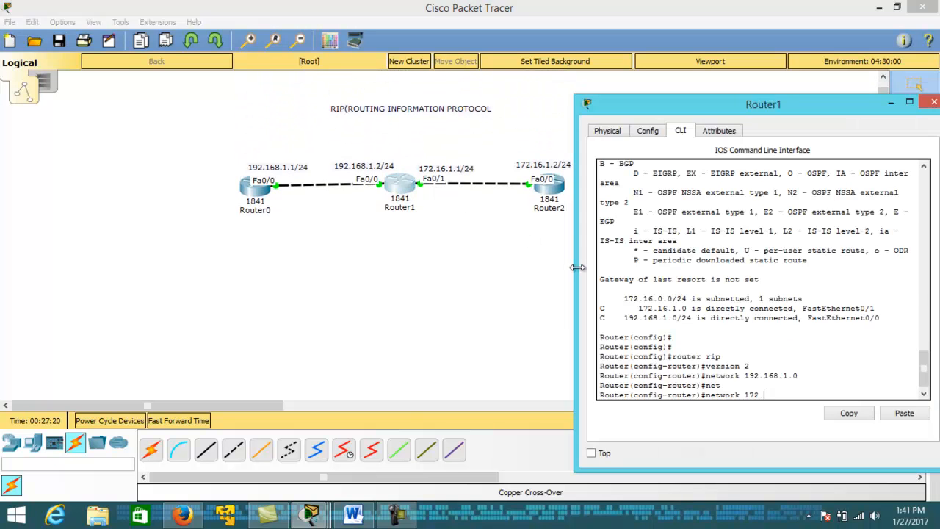
pyautogui.write('16.1.0')
pyautogui.press('Return')
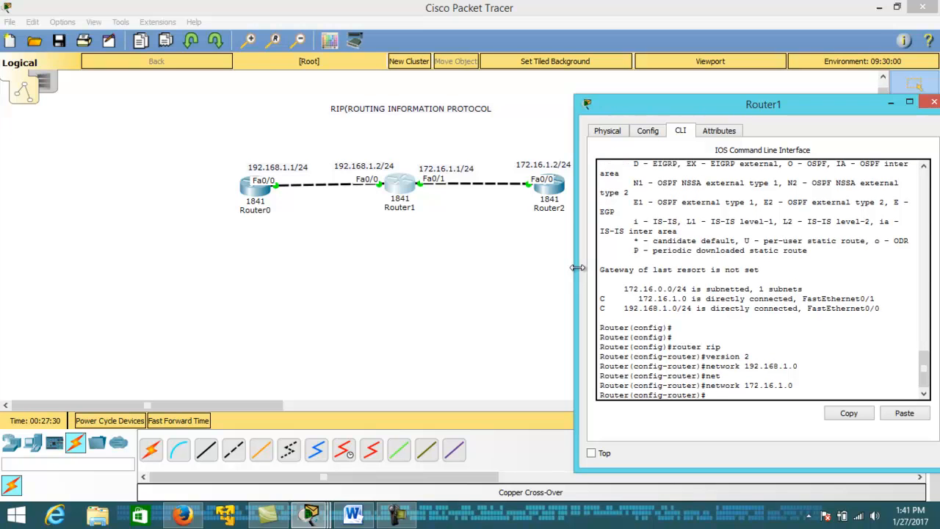
# Step: Disable automatic summarization on Router1 with no auto-summary and exit the RIP configuration
pyautogui.write('no auto')
pyautogui.press('Tab')
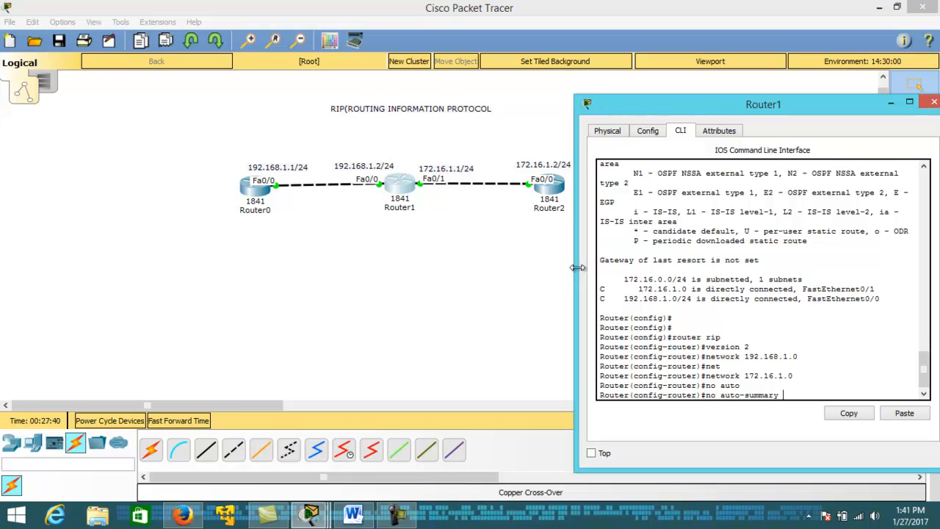
pyautogui.press('Return')
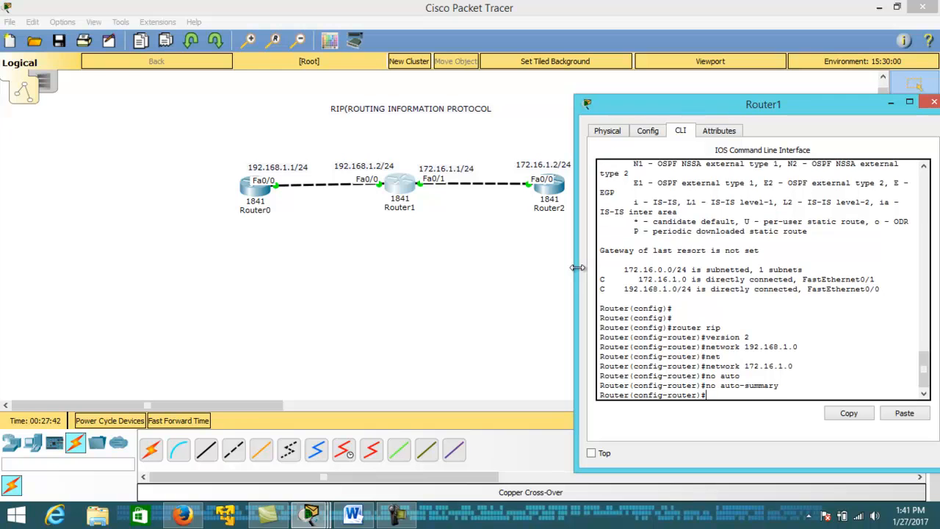
pyautogui.write('exit')
pyautogui.press('Return')
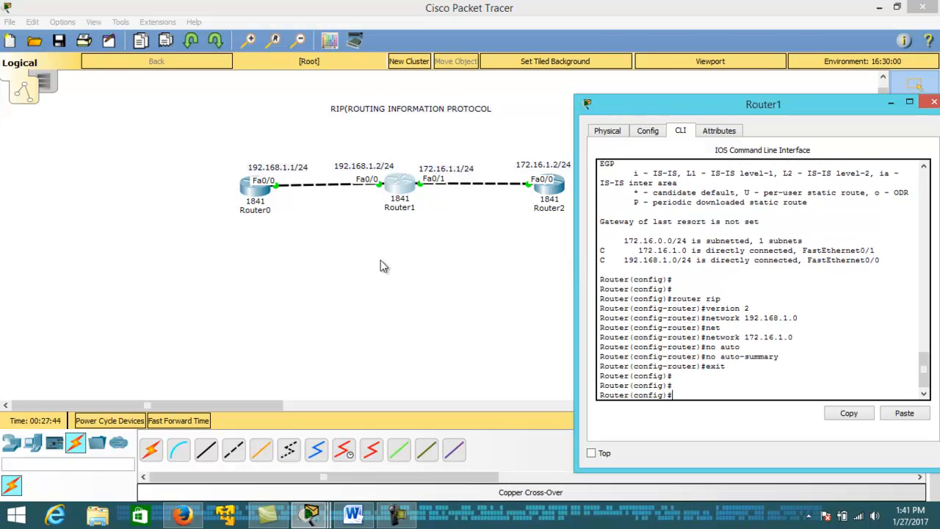
# Step: Open Router0's command line and disable automatic summarization in its RIP configuration with no auto-summary
pyautogui.click(324, 274)
pyautogui.click(253, 187)
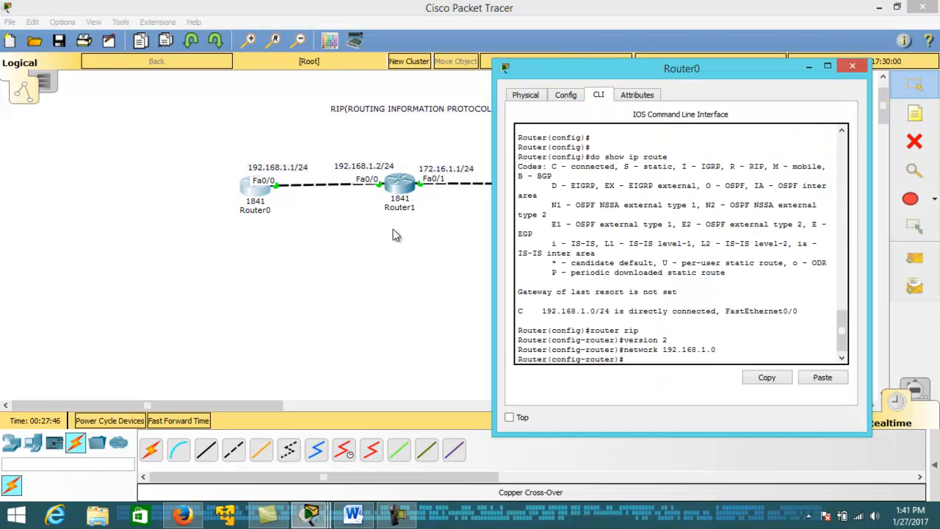
pyautogui.scroll(-1, 393, 235)
pyautogui.write('router rip')
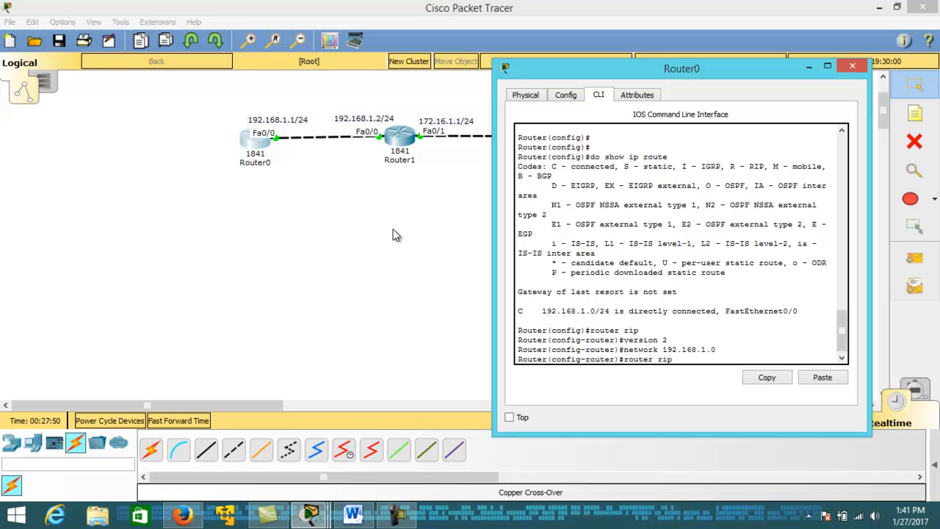
pyautogui.press('BackSpace')
pyautogui.press('BackSpace')
pyautogui.press('BackSpace')
pyautogui.press('BackSpace')
pyautogui.press('BackSpace')
pyautogui.press('BackSpace')
pyautogui.press('BackSpace')
pyautogui.press('BackSpace')
pyautogui.press('BackSpace')
pyautogui.press('BackSpace')
pyautogui.press('BackSpace')
pyautogui.write('no aut')
pyautogui.press('Tab')
pyautogui.press('Return')
pyautogui.press('Return')
# Step: Exit Router0's RIP and global configuration modes back to the privileged prompt
pyautogui.write('exi')
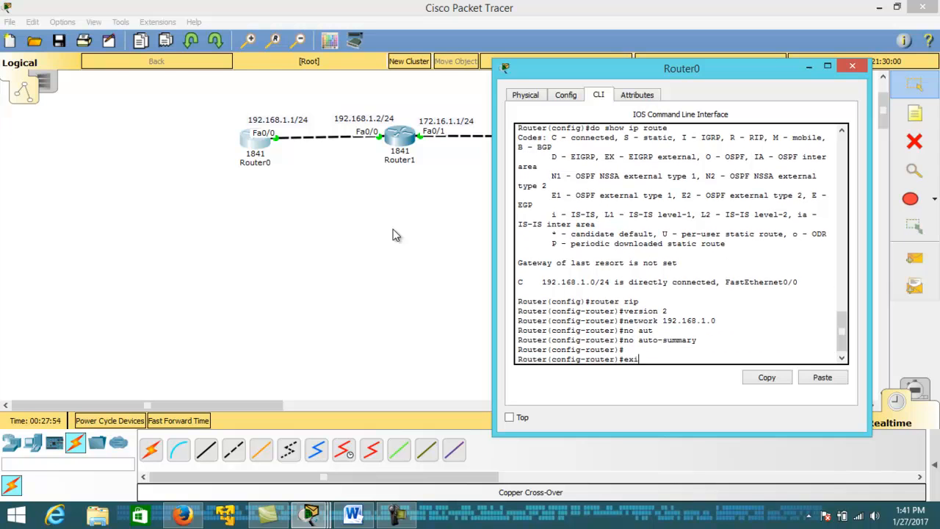
pyautogui.write('t')
pyautogui.press('Return')
pyautogui.write('eixt')
pyautogui.press('Return')
pyautogui.write('exit')
pyautogui.press('Return')
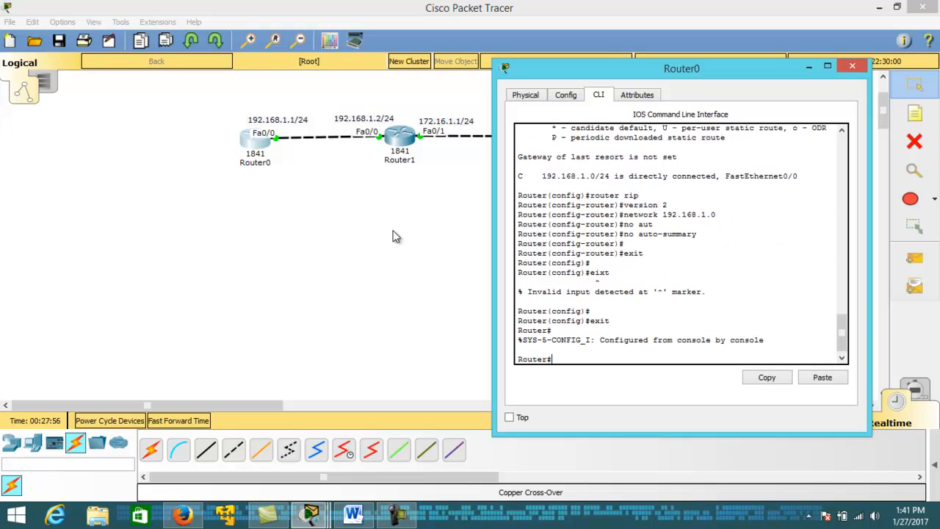
pyautogui.press('Return')
pyautogui.press('Return')
# Step: Open Router2's command line, enable RIP with router rip, and set it to version 2
pyautogui.click(420, 235)
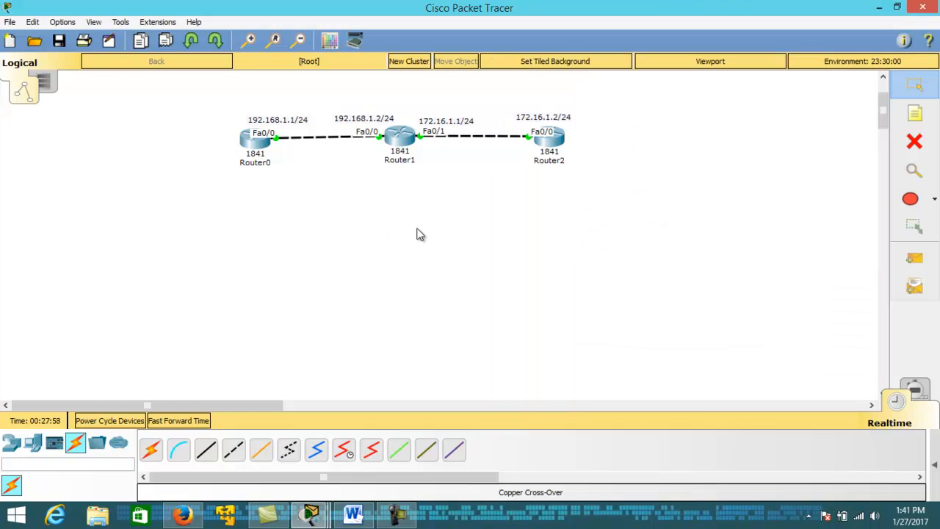
pyautogui.click(548, 143)
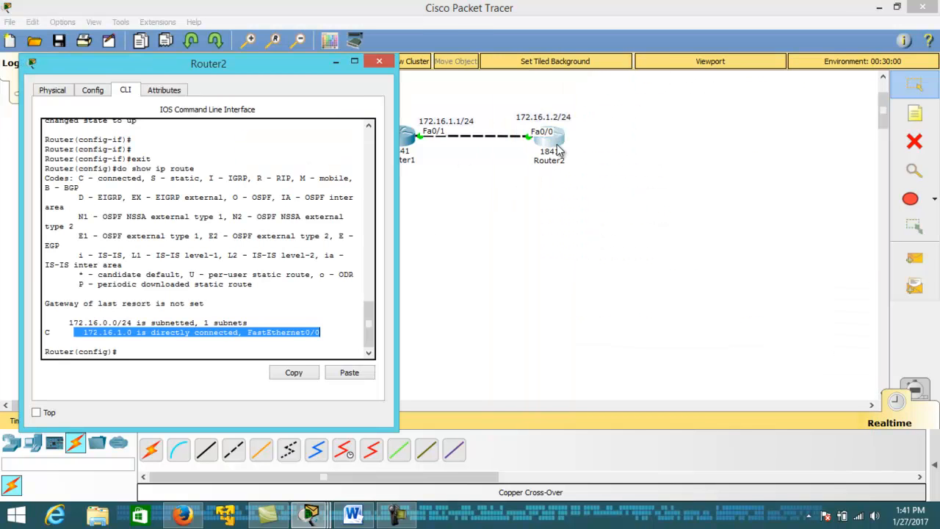
pyautogui.moveTo(303, 64); pyautogui.dragTo(342, 70)
pyautogui.press('Return')
pyautogui.press('Return')
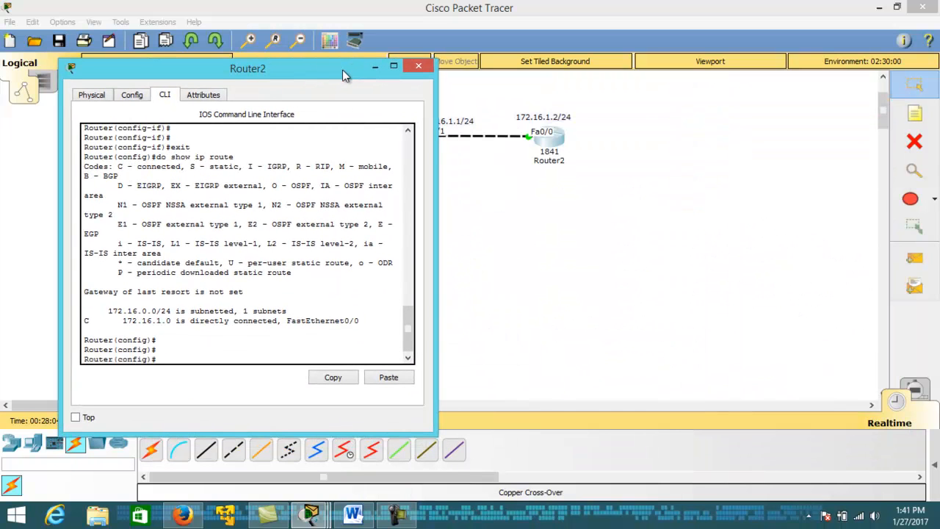
pyautogui.write('router riop')
pyautogui.press('Return')
pyautogui.write('router rip')
pyautogui.press('Return')
pyautogui.write('ver')
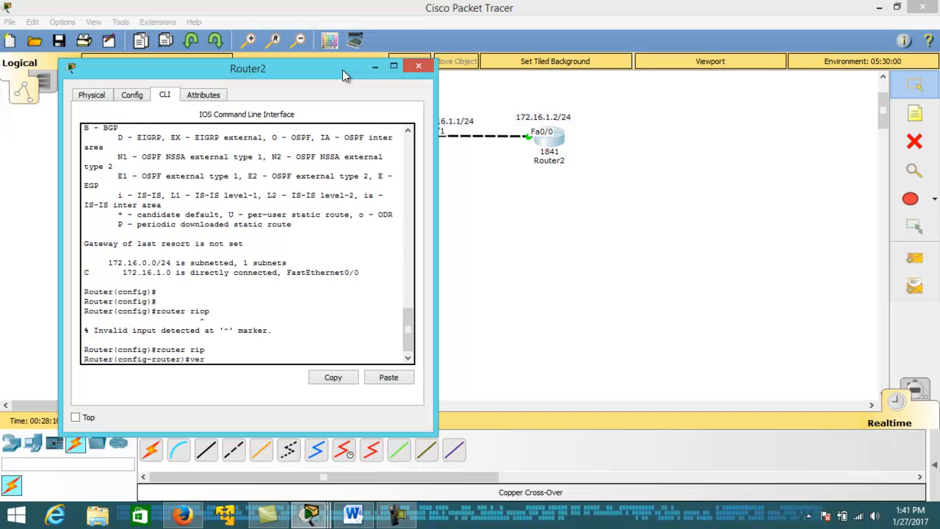
pyautogui.write('sion 2w')
pyautogui.press('Return')
pyautogui.write('version 2')
pyautogui.press('Return')
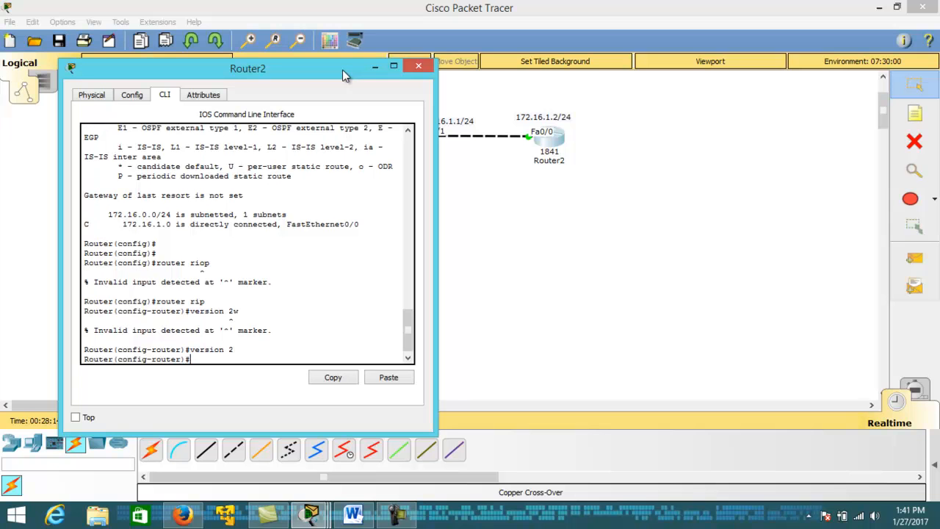
# Step: Advertise network 172.16.1.0 in Router2's RIP configuration
pyautogui.write('network')
pyautogui.moveTo(342, 70); pyautogui.dragTo(314, 64)
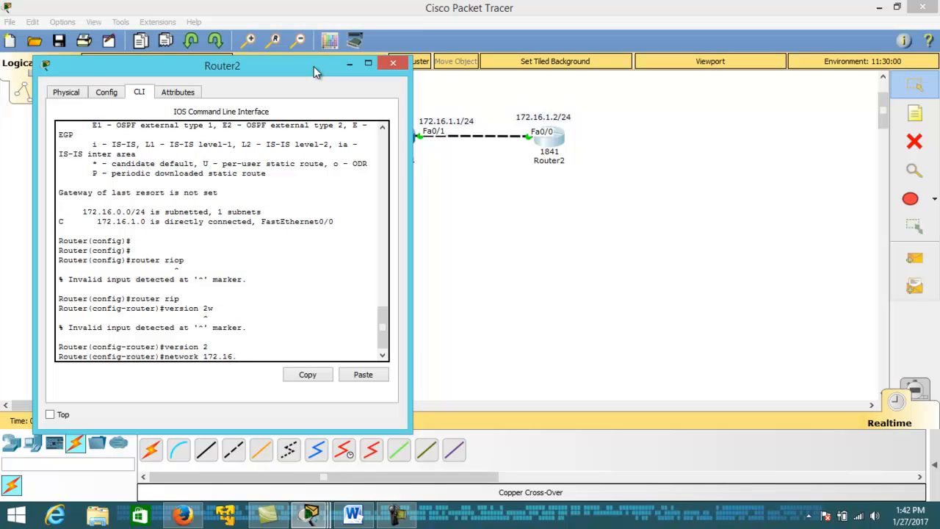
pyautogui.write('172.16.1.0')
pyautogui.press('Return')
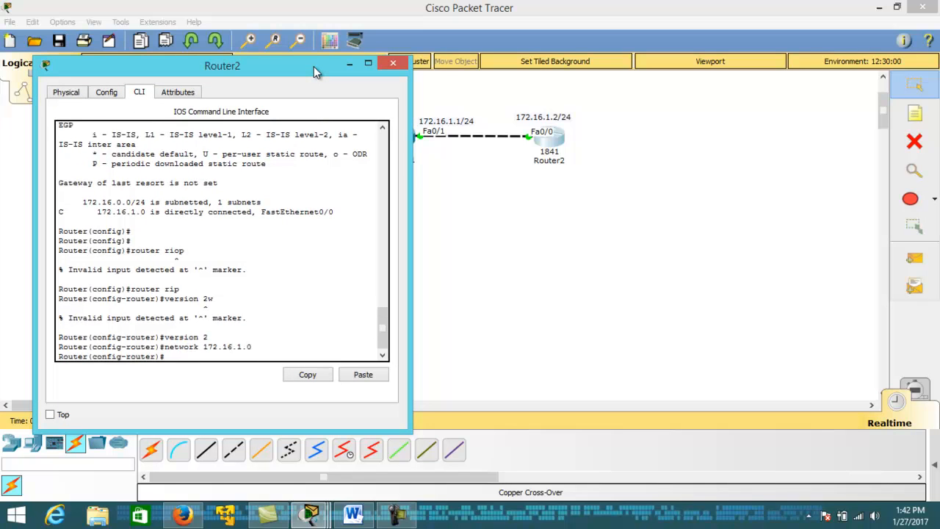
# Step: Disable automatic summarization in Router2's RIP configuration with no auto-summary
pyautogui.write('no aut')
pyautogui.press('Tab')
pyautogui.write('o')
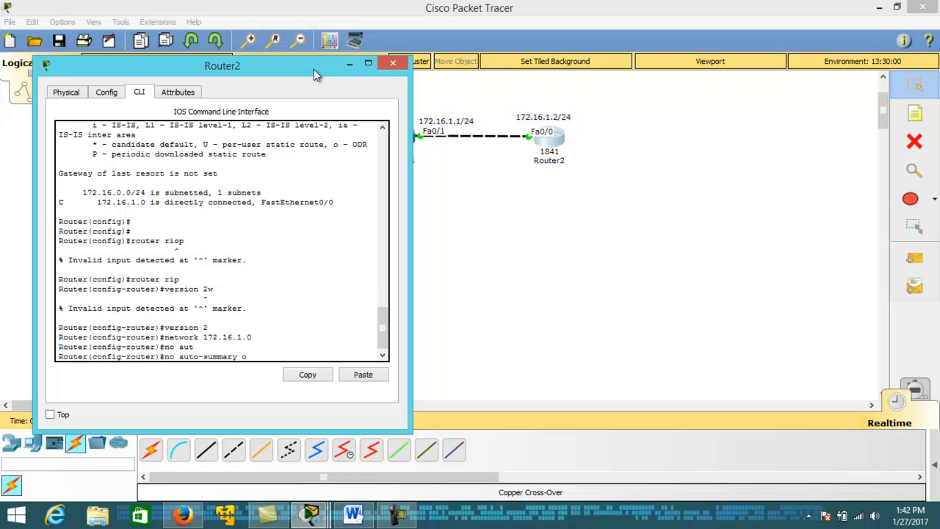
pyautogui.press('BackSpace')
pyautogui.press('Return')
# Step: Exit Router2's configuration modes to the privileged prompt and return to the topology workspace
pyautogui.write('exit')
pyautogui.press('Return')
pyautogui.press('Return')
pyautogui.write('exit')
pyautogui.press('Return')
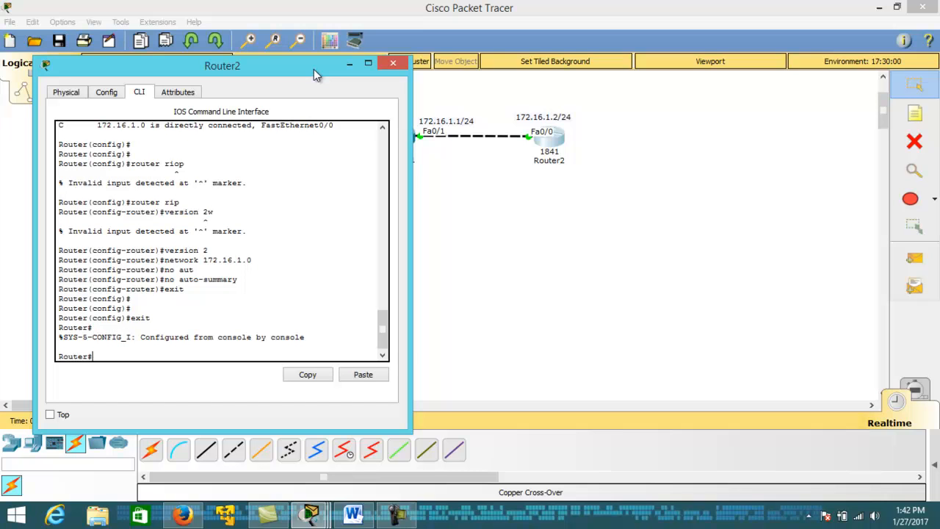
pyautogui.moveTo(314, 69); pyautogui.dragTo(428, 260)
pyautogui.click(544, 187)
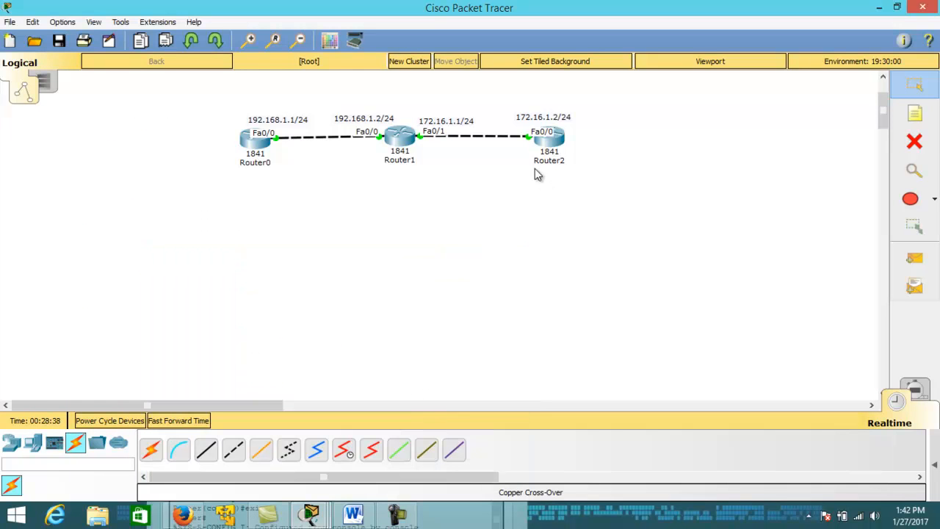
pyautogui.moveTo(508, 94); pyautogui.dragTo(591, 210)
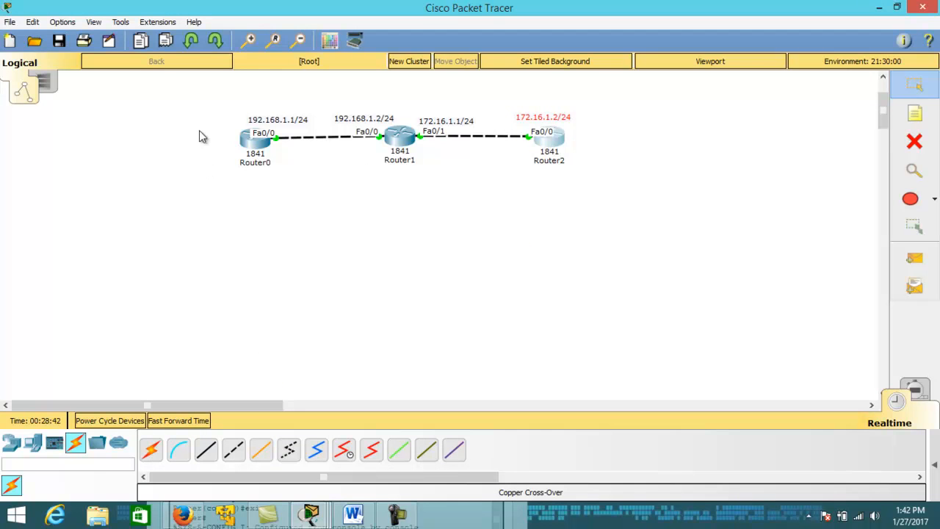
pyautogui.moveTo(212, 95); pyautogui.dragTo(327, 230)
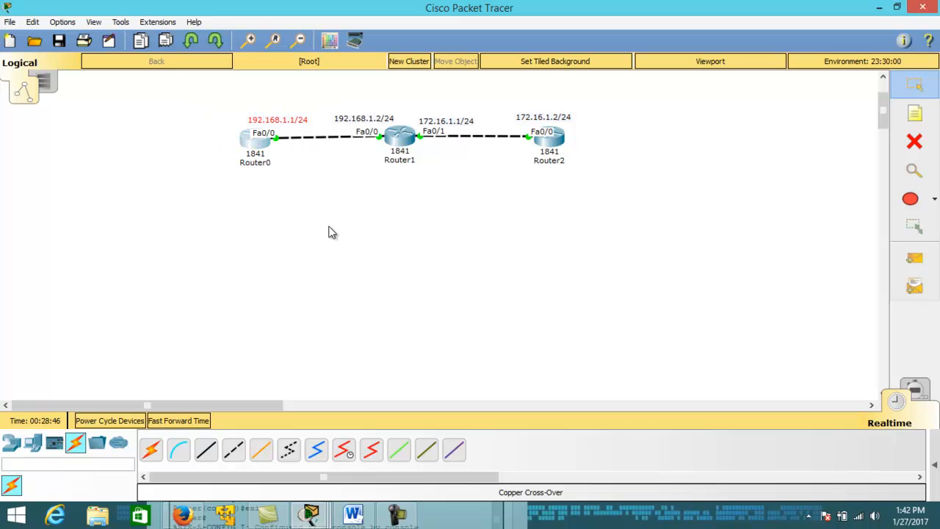
pyautogui.moveTo(507, 88); pyautogui.dragTo(595, 210)
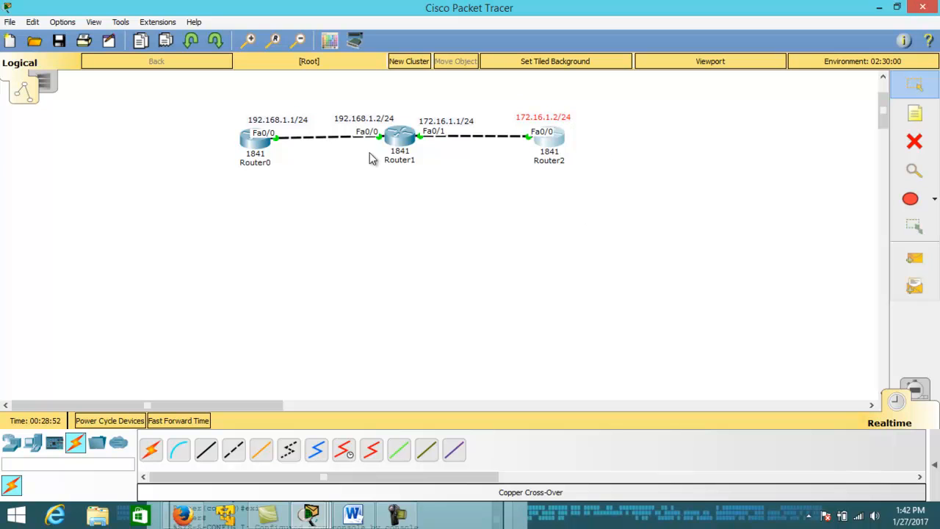
pyautogui.moveTo(235, 107); pyautogui.dragTo(321, 137)
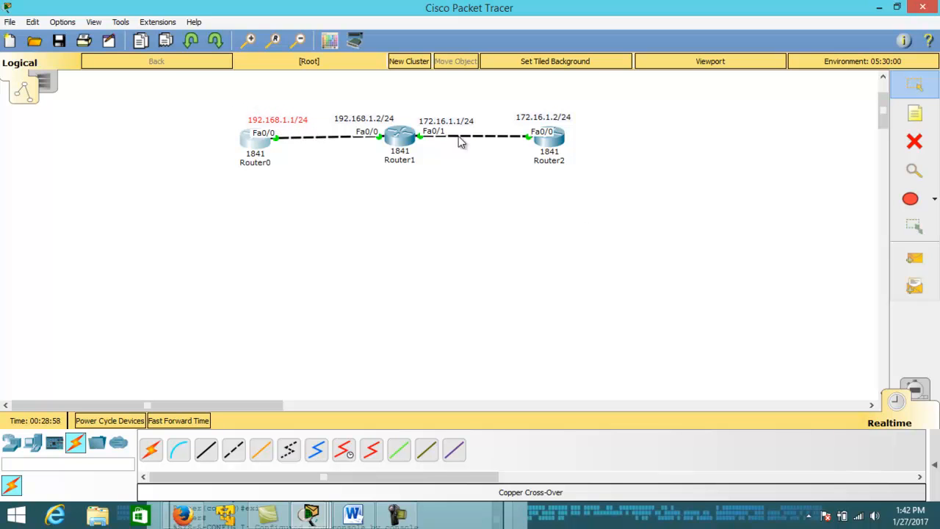
pyautogui.moveTo(506, 101); pyautogui.dragTo(649, 222)
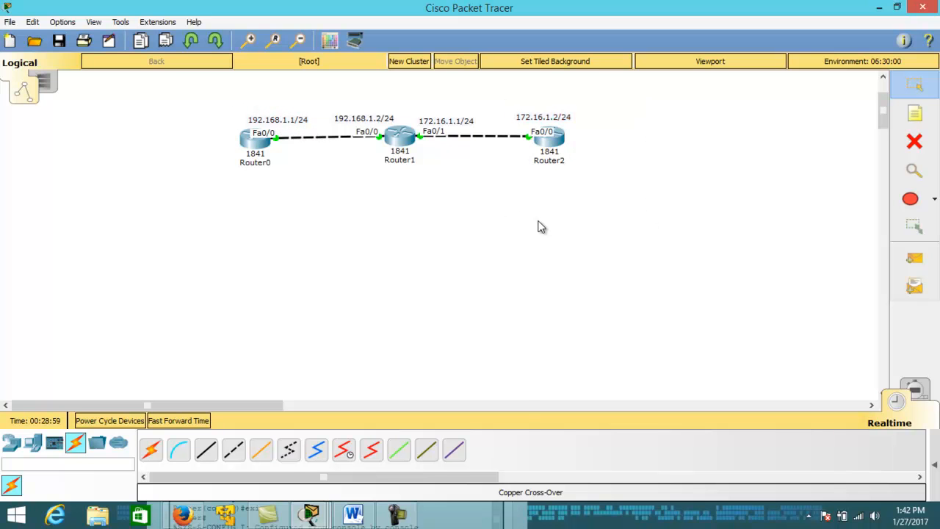
# Step: Open Router2's command line and display its routing table with show ip route
pyautogui.click(546, 147)
pyautogui.moveTo(373, 250); pyautogui.dragTo(348, 105)
pyautogui.write('show ip route')
pyautogui.press('Return')
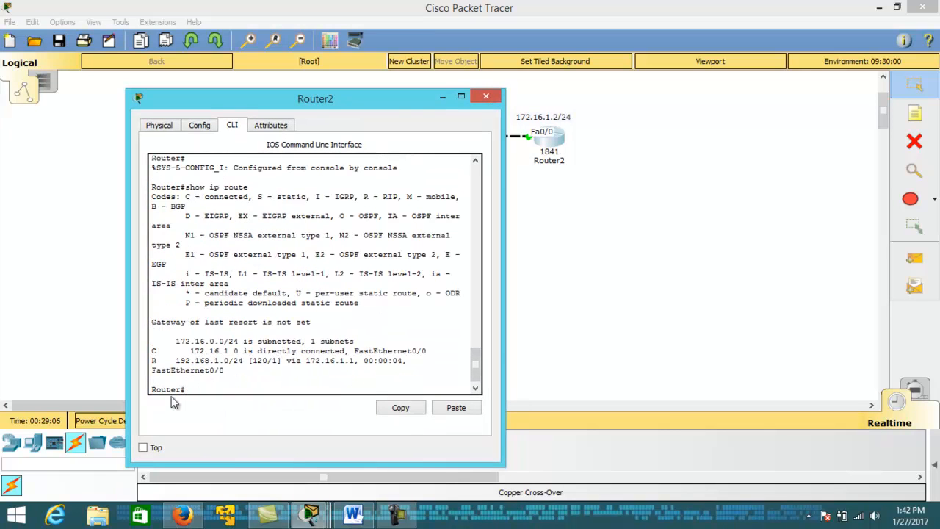
# Step: Examine the RIP-learned entry in Router2's routing table, comparing its destination network, metric and next hop with the topology
pyautogui.moveTo(172, 363); pyautogui.dragTo(232, 369)
pyautogui.moveTo(294, 103); pyautogui.dragTo(591, 61)
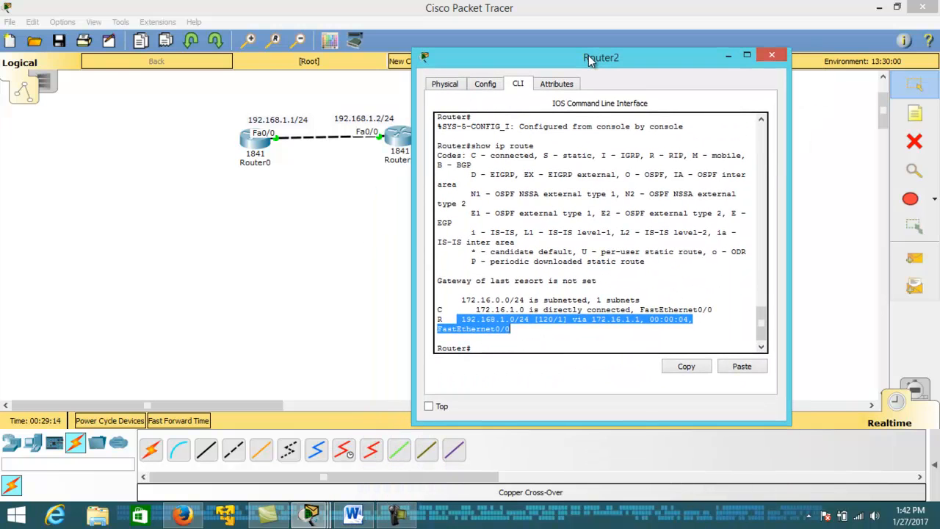
pyautogui.click(490, 322)
pyautogui.moveTo(460, 320); pyautogui.dragTo(529, 323)
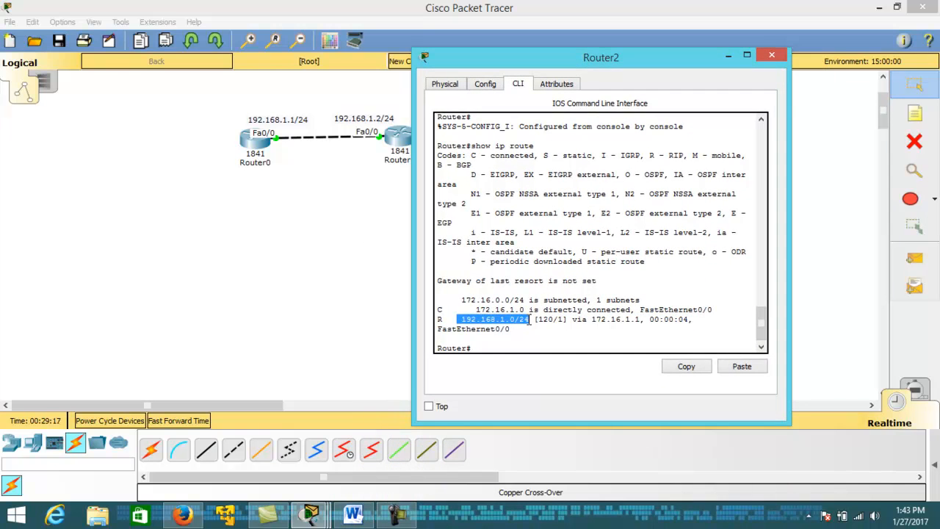
pyautogui.click(456, 321)
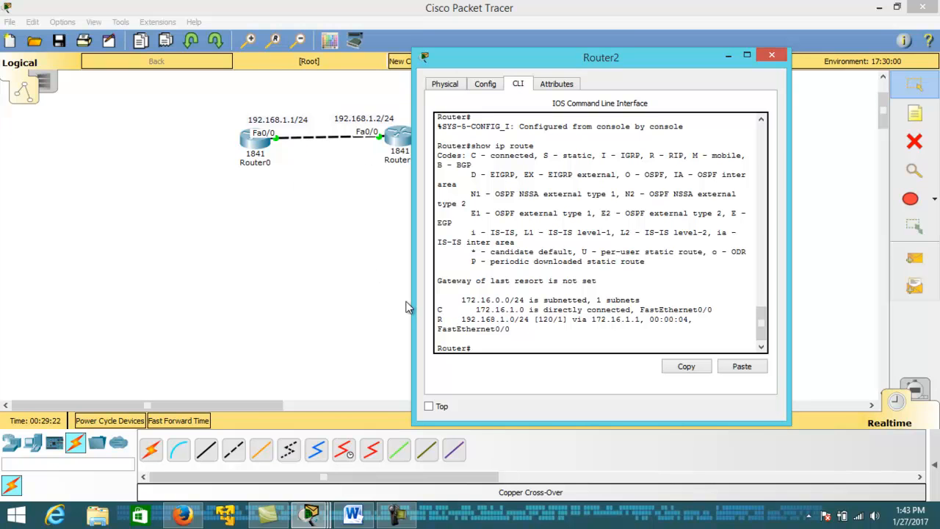
pyautogui.moveTo(445, 320)
pyautogui.mouseDown()
pyautogui.moveTo(441, 328)
pyautogui.moveTo(453, 318)
pyautogui.mouseUp()
pyautogui.click(524, 324)
pyautogui.moveTo(540, 321); pyautogui.dragTo(553, 327)
pyautogui.click(557, 321)
pyautogui.moveTo(457, 318); pyautogui.dragTo(529, 319)
pyautogui.moveTo(588, 319); pyautogui.dragTo(642, 319)
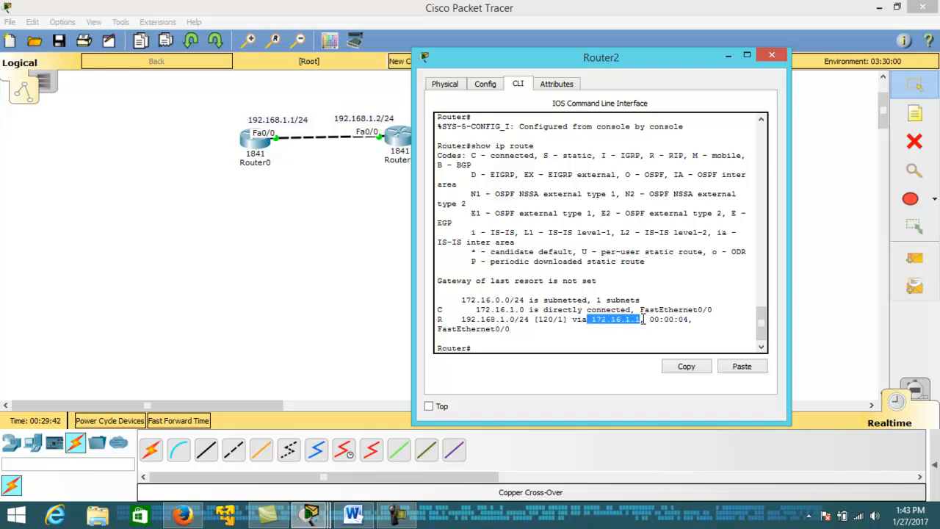
pyautogui.moveTo(585, 63); pyautogui.dragTo(699, 74)
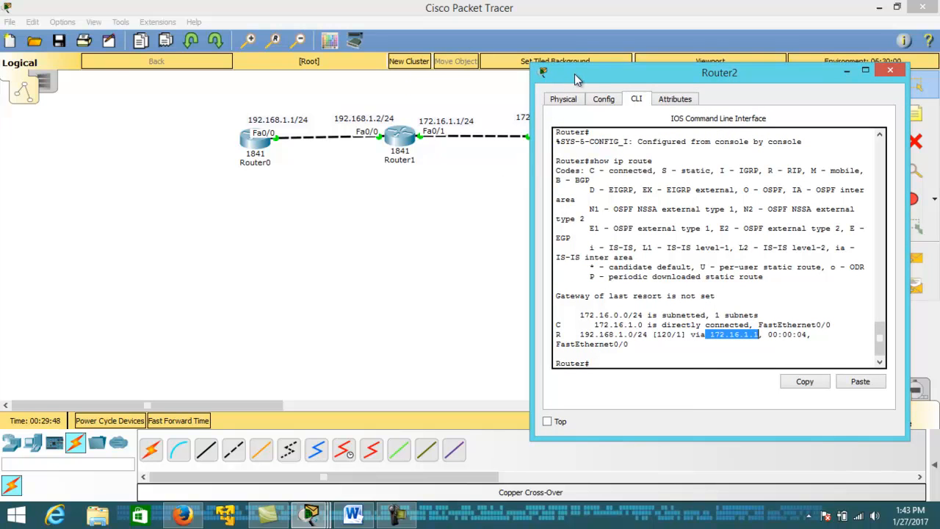
pyautogui.moveTo(568, 75); pyautogui.dragTo(636, 86)
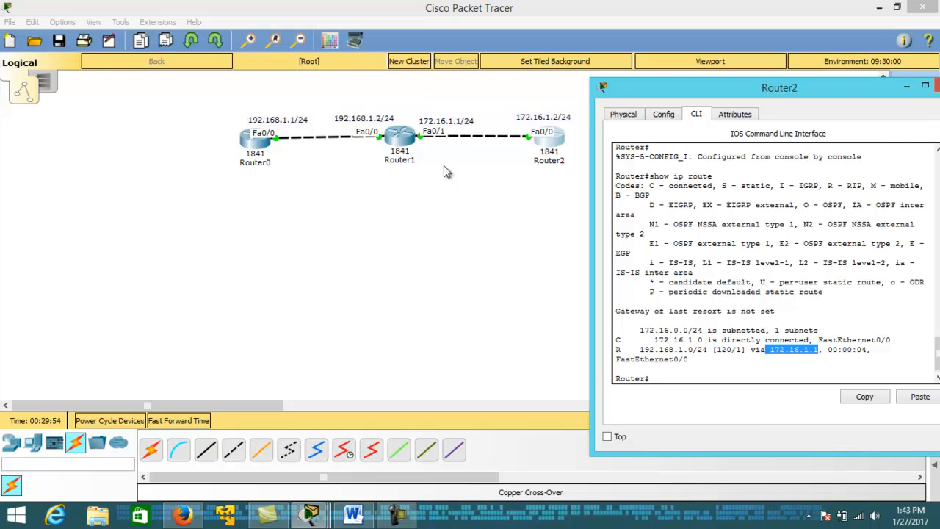
pyautogui.click(785, 363)
# Step: Open Router0's command line and display its routing table with show ip route
pyautogui.click(258, 147)
pyautogui.scroll(1, 259, 147)
pyautogui.write('show')
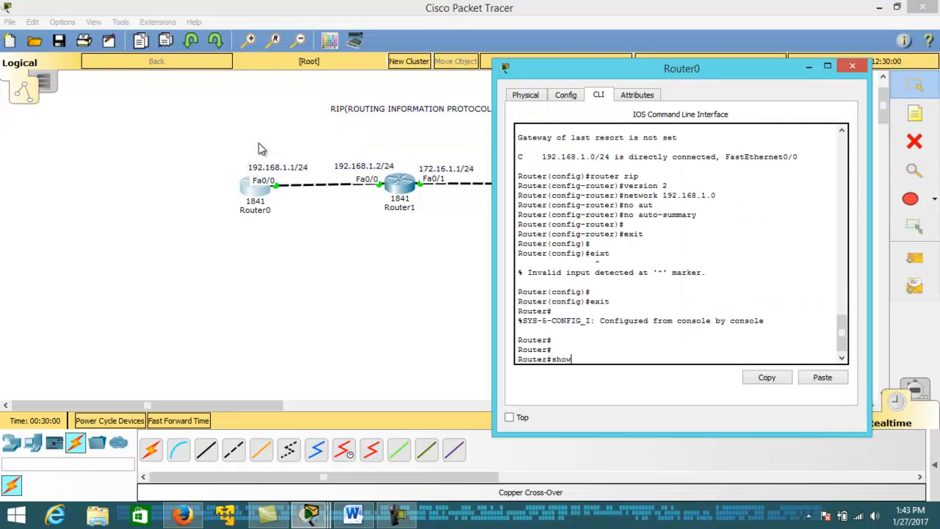
pyautogui.write(' ip route')
pyautogui.press('Return')
pyautogui.scroll(-1, 258, 145)
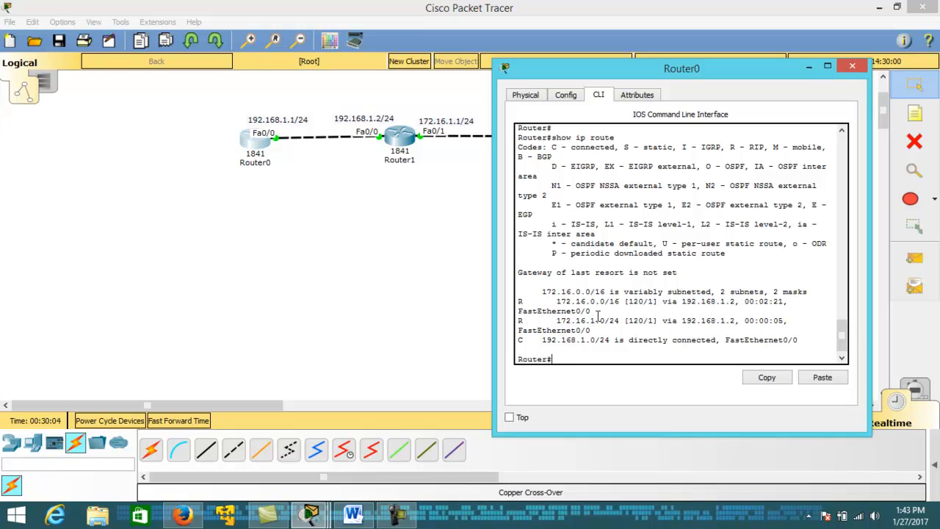
# Step: Examine the RIP-learned entries in Router0's routing table, checking the 172.16.1.0/24 destination and its route code against the topology
pyautogui.moveTo(554, 304); pyautogui.dragTo(611, 303)
pyautogui.moveTo(557, 321); pyautogui.dragTo(611, 326)
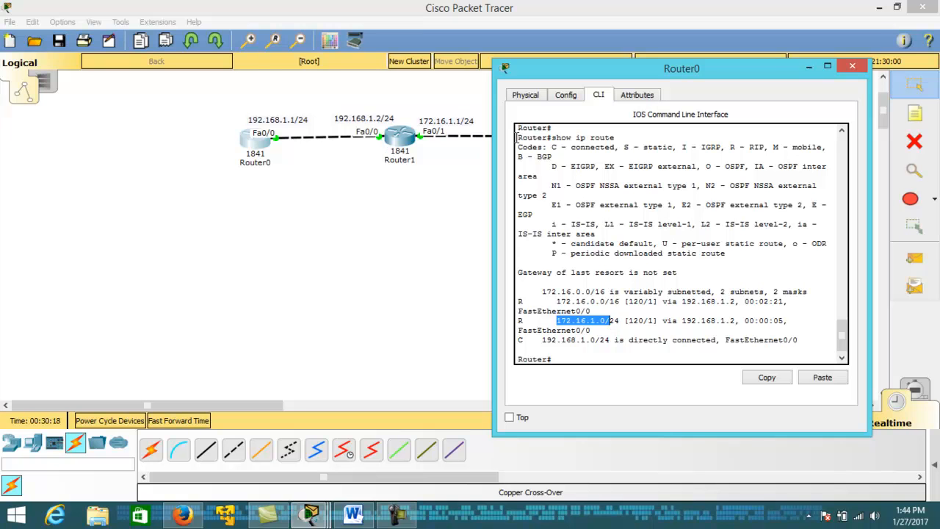
pyautogui.click(585, 325)
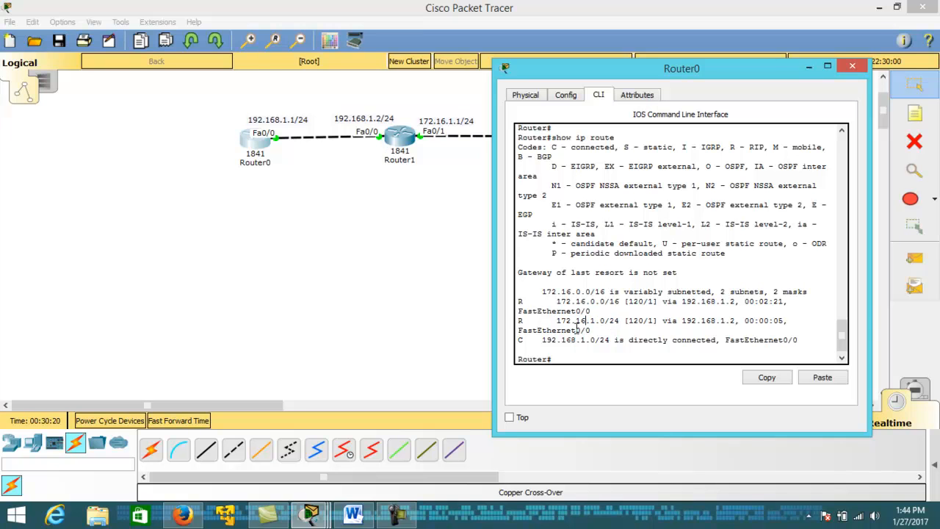
pyautogui.moveTo(551, 321); pyautogui.dragTo(604, 324)
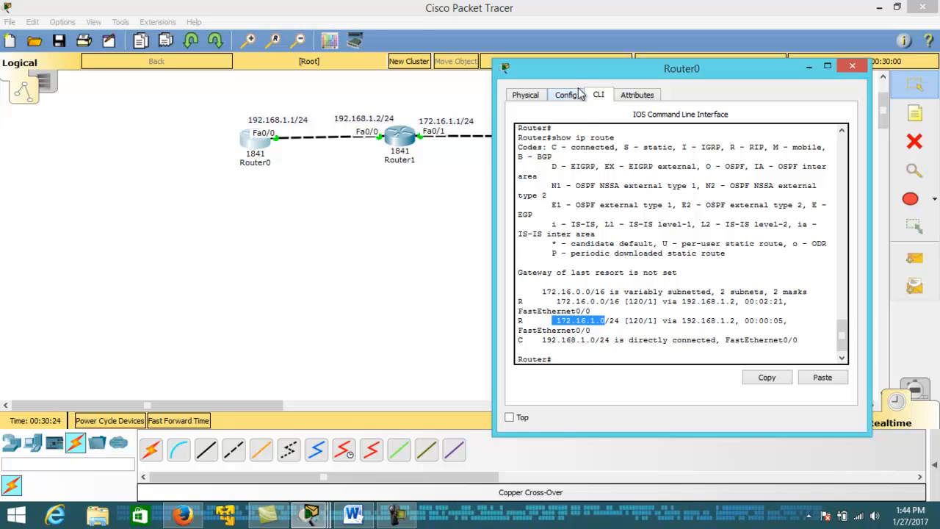
pyautogui.moveTo(570, 72); pyautogui.dragTo(661, 71)
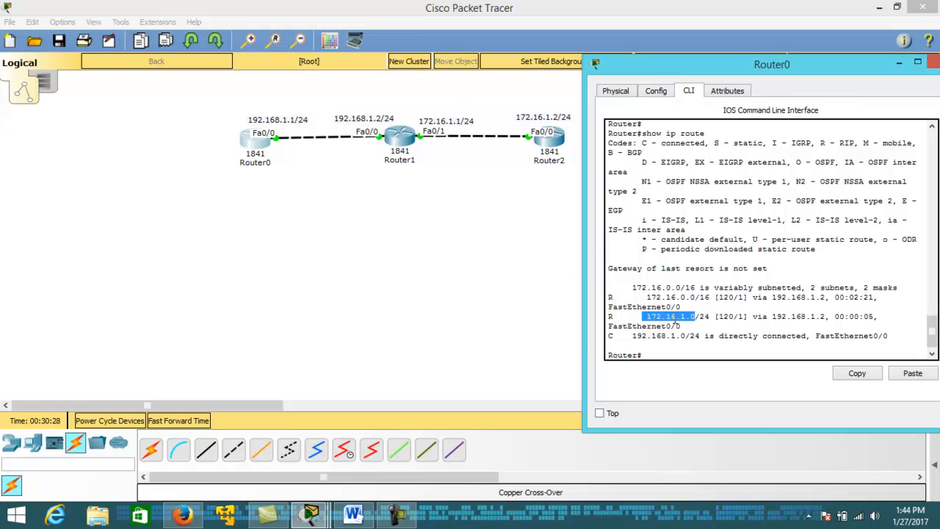
pyautogui.click(675, 317)
pyautogui.moveTo(642, 316); pyautogui.dragTo(710, 317)
pyautogui.doubleClick(613, 316)
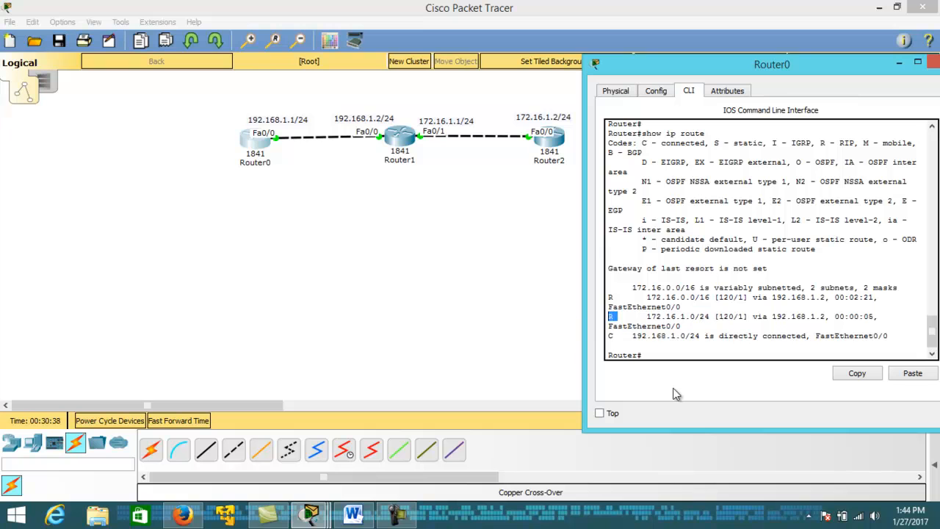
# Step: Compare Router0's directly connected 192.168.1.0/24 route with its 172.16.1.0/24 and 172.16.0.0/16 entries, and close the router's window
pyautogui.doubleClick(611, 336)
pyautogui.moveTo(629, 337); pyautogui.dragTo(701, 337)
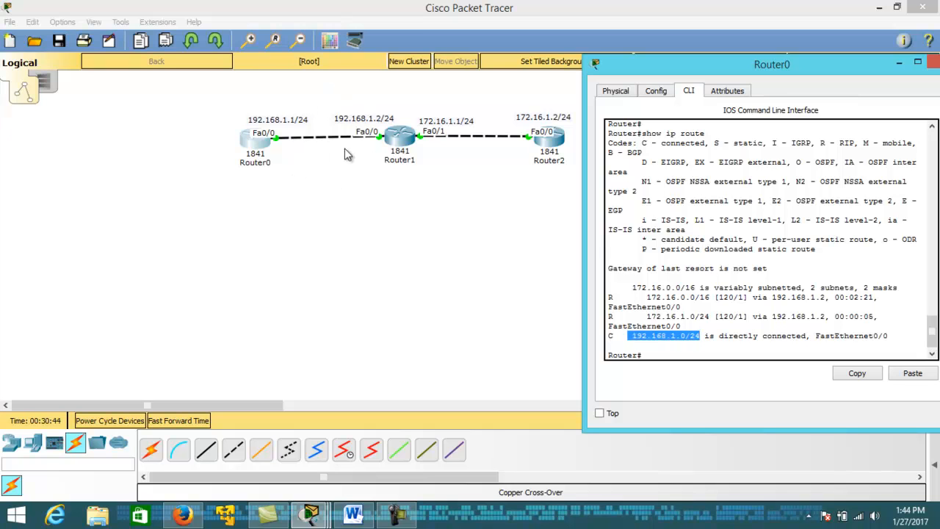
pyautogui.moveTo(645, 317); pyautogui.dragTo(707, 316)
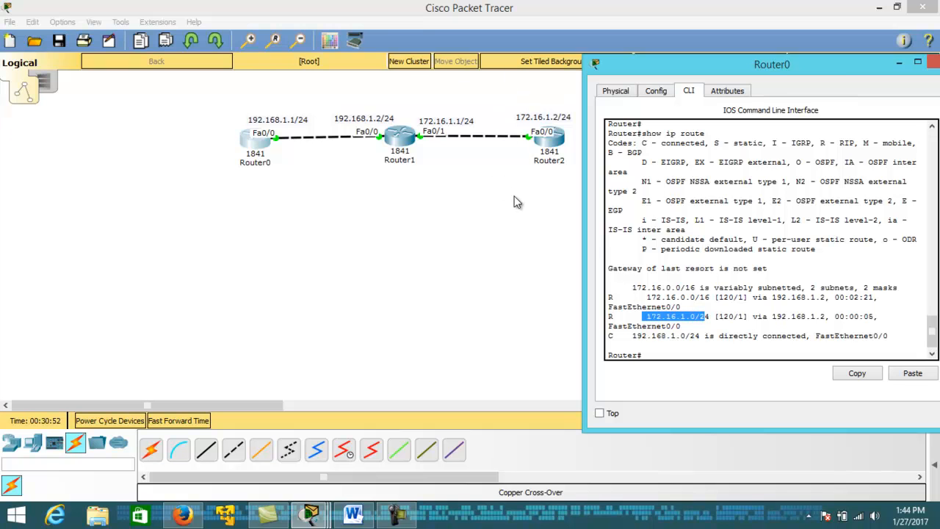
pyautogui.click(748, 316)
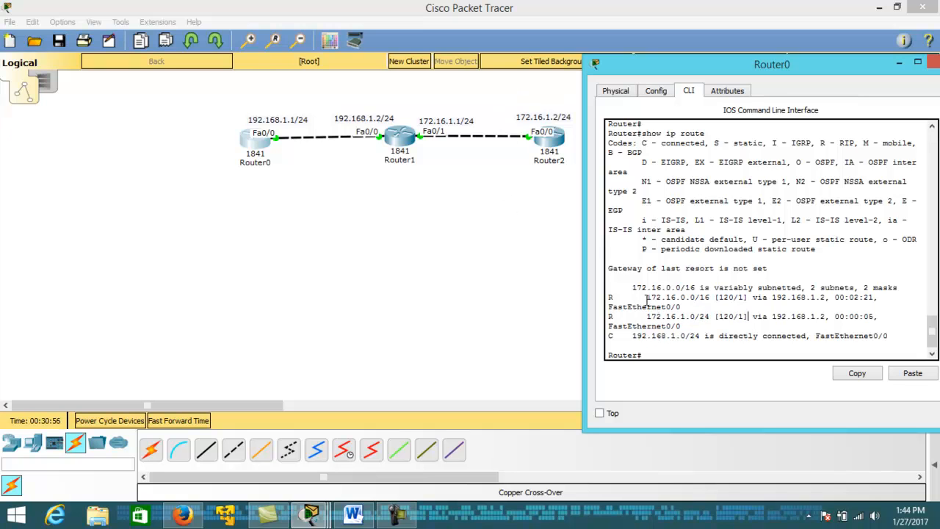
pyautogui.moveTo(644, 297); pyautogui.dragTo(701, 302)
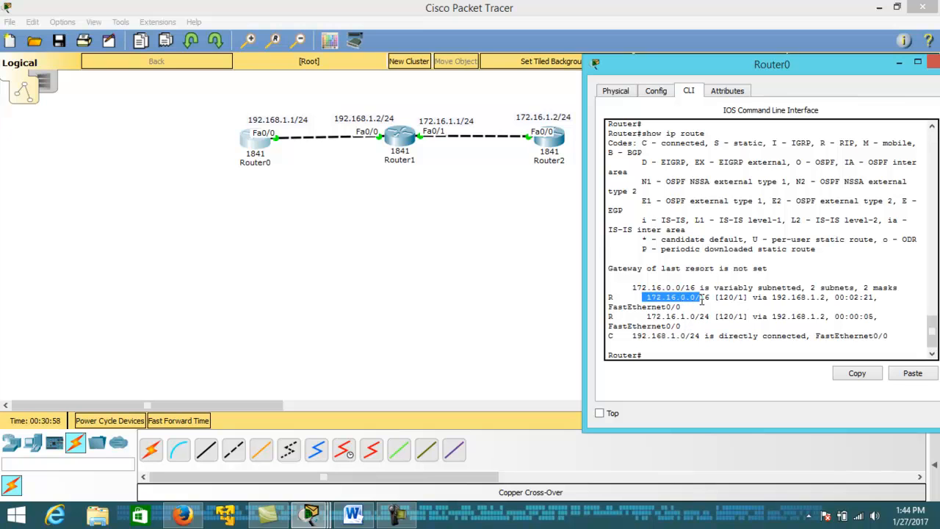
pyautogui.click(744, 315)
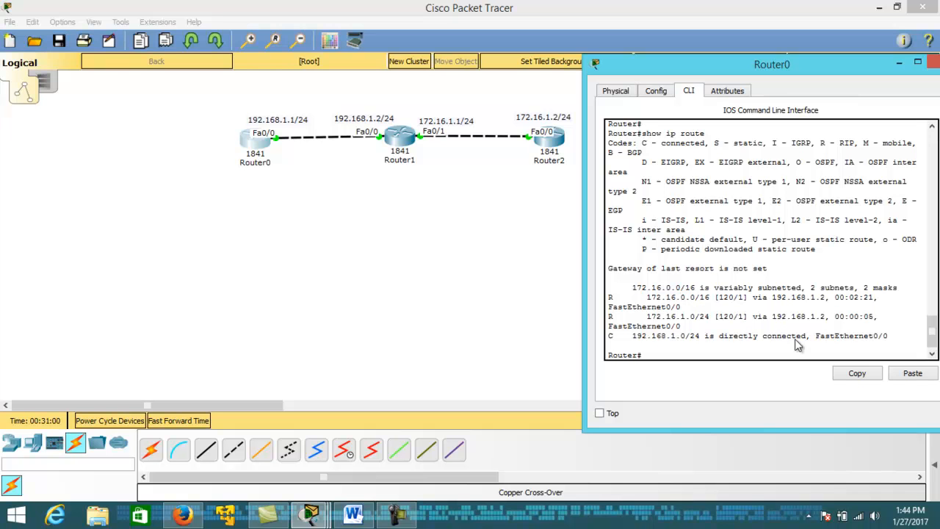
pyautogui.moveTo(835, 60); pyautogui.dragTo(742, 65)
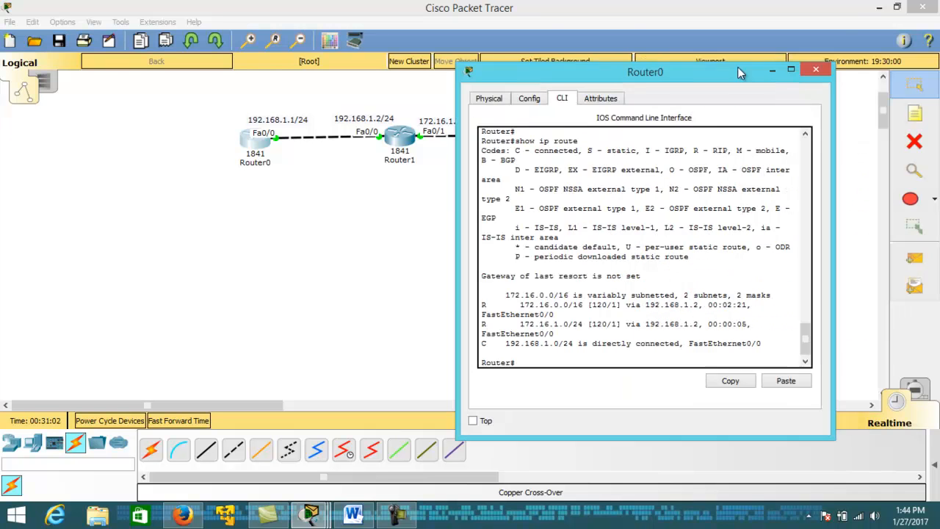
pyautogui.click(814, 70)
# Step: Open Router1's command line and display its routing table from configuration mode with do show ip route
pyautogui.click(400, 140)
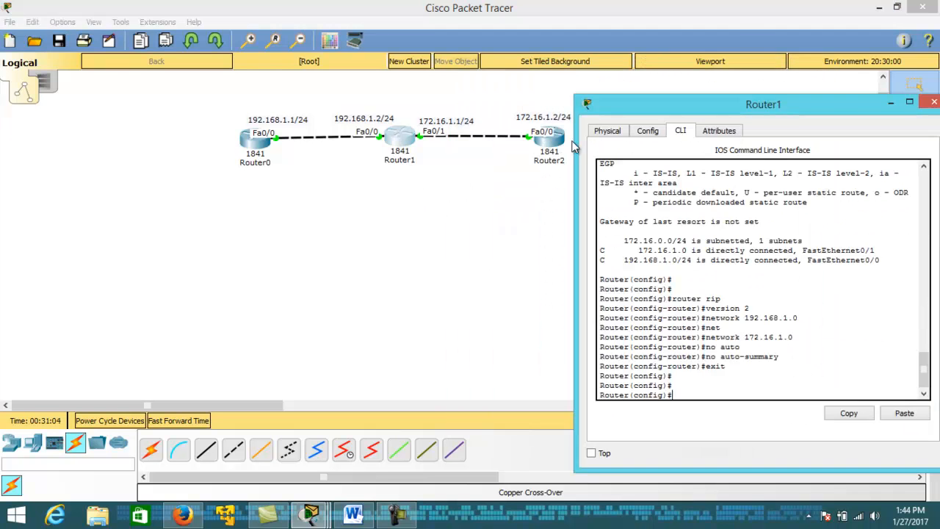
pyautogui.moveTo(656, 41); pyautogui.dragTo(605, 52)
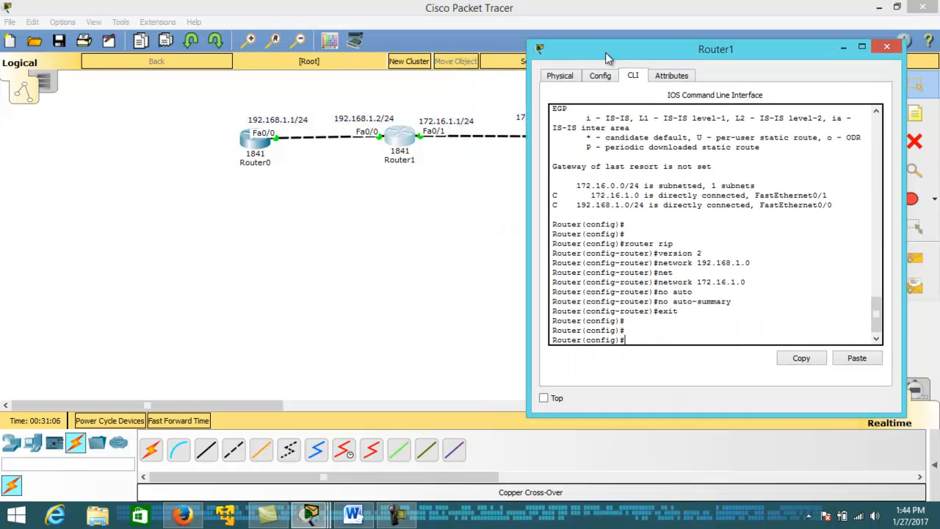
pyautogui.write('do show ip route')
pyautogui.press('Return')
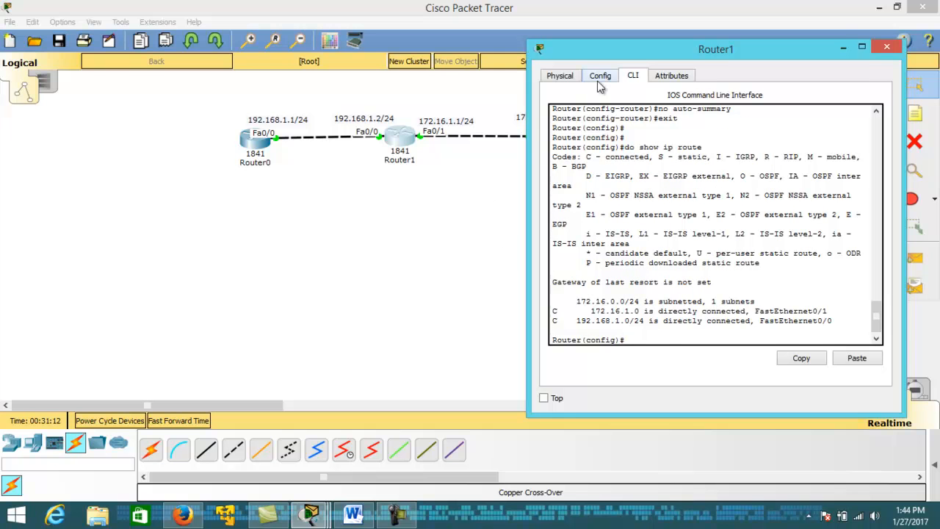
# Step: Examine the 172.16.1.0 and 192.168.1.0/24 entries in Router1's routing table against the topology, and close the router's window
pyautogui.moveTo(589, 52); pyautogui.dragTo(635, 48)
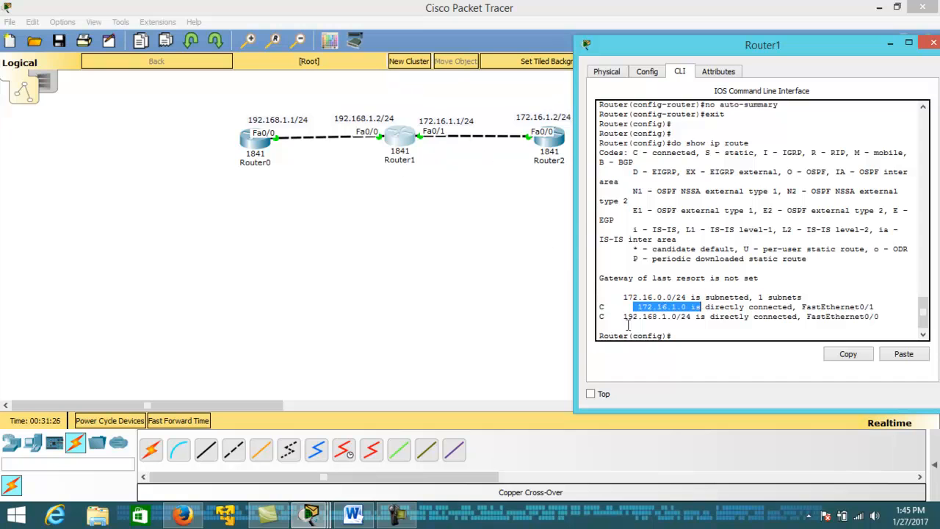
pyautogui.moveTo(620, 317); pyautogui.dragTo(695, 316)
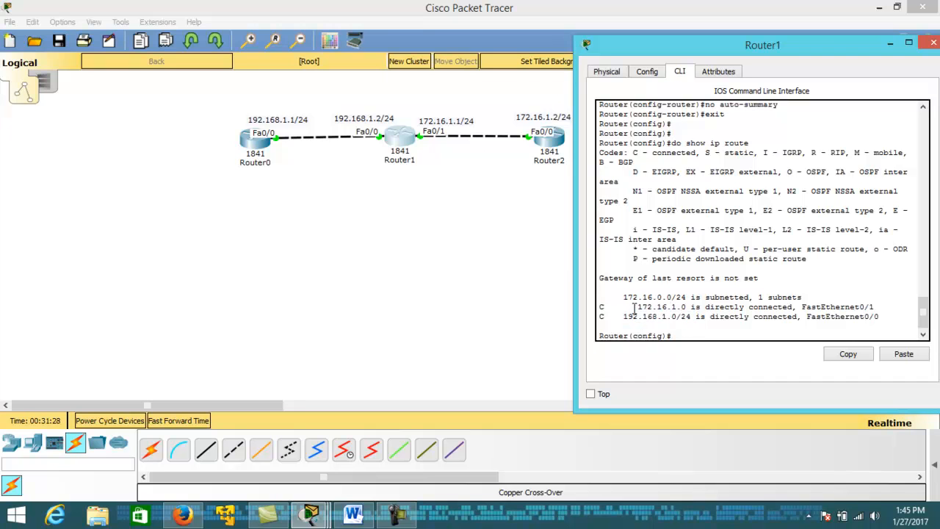
pyautogui.moveTo(610, 317); pyautogui.dragTo(596, 331)
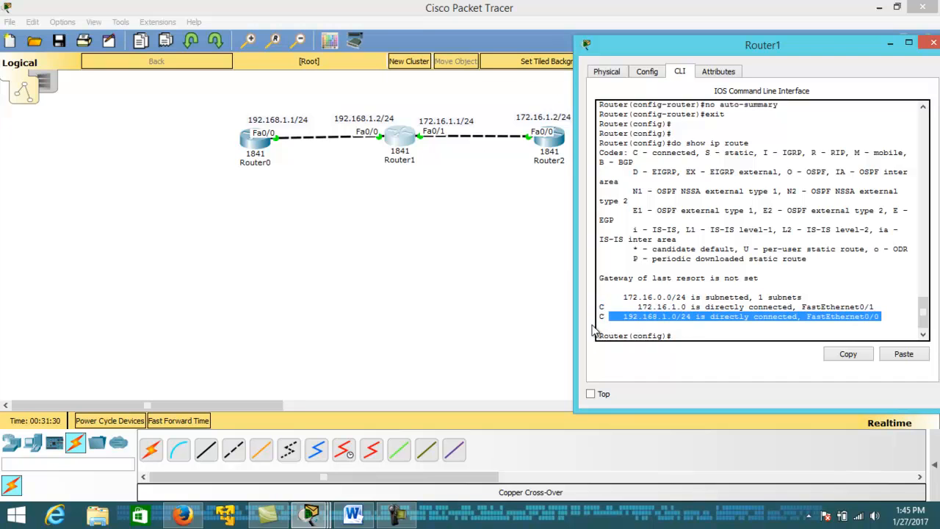
pyautogui.click(649, 322)
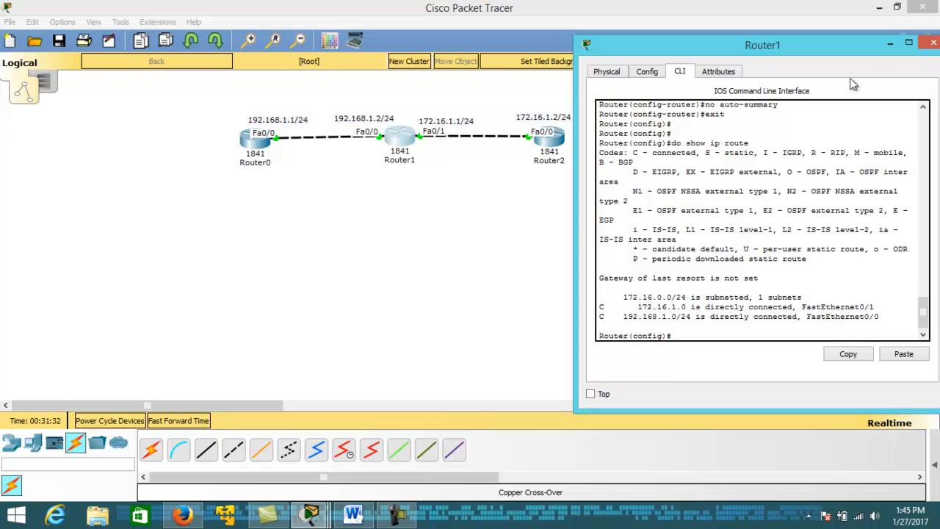
pyautogui.click(934, 43)
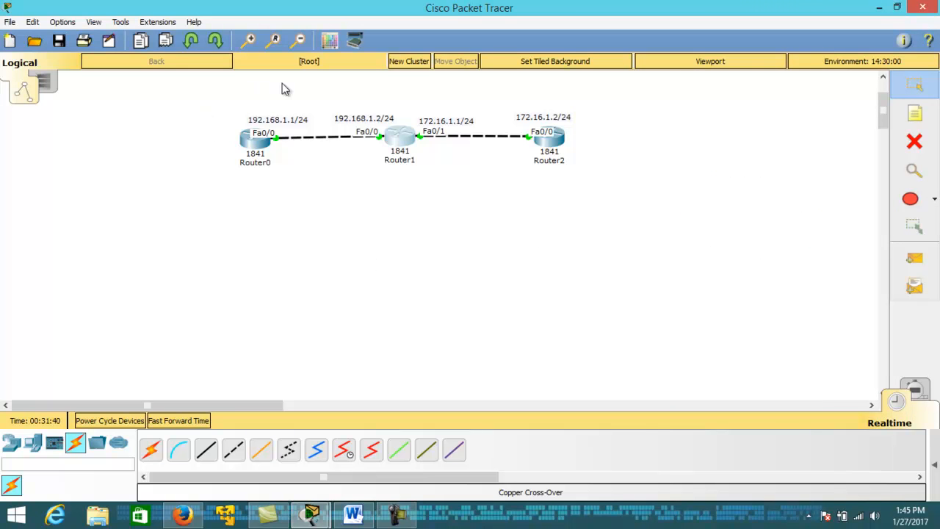
pyautogui.moveTo(182, 96); pyautogui.dragTo(764, 235)
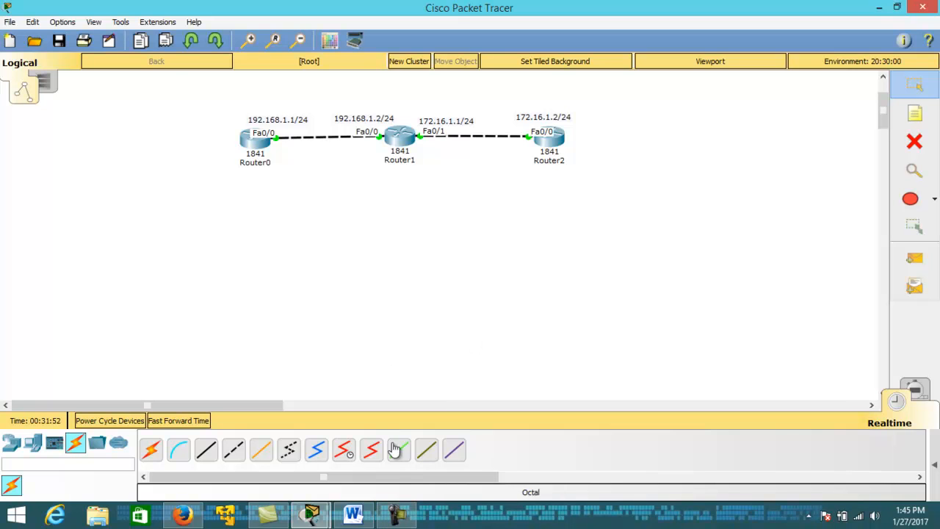
pyautogui.click(398, 520)
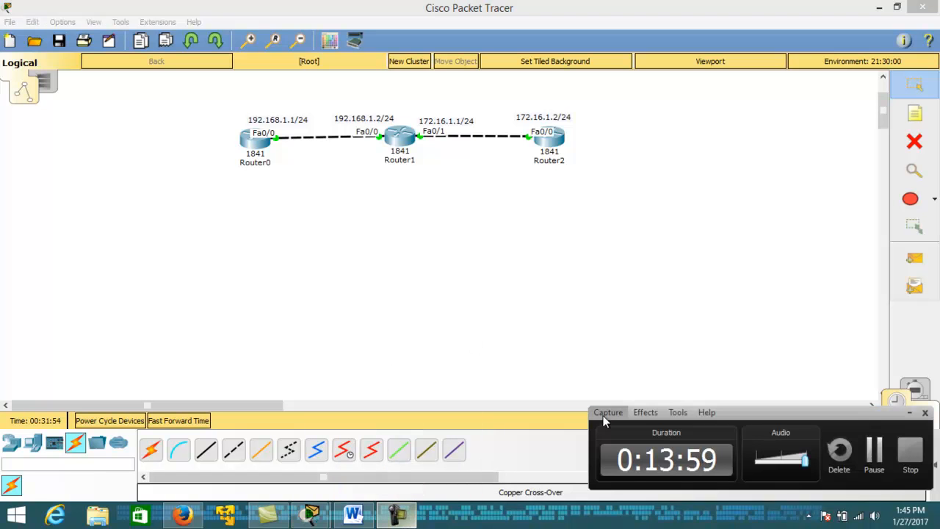